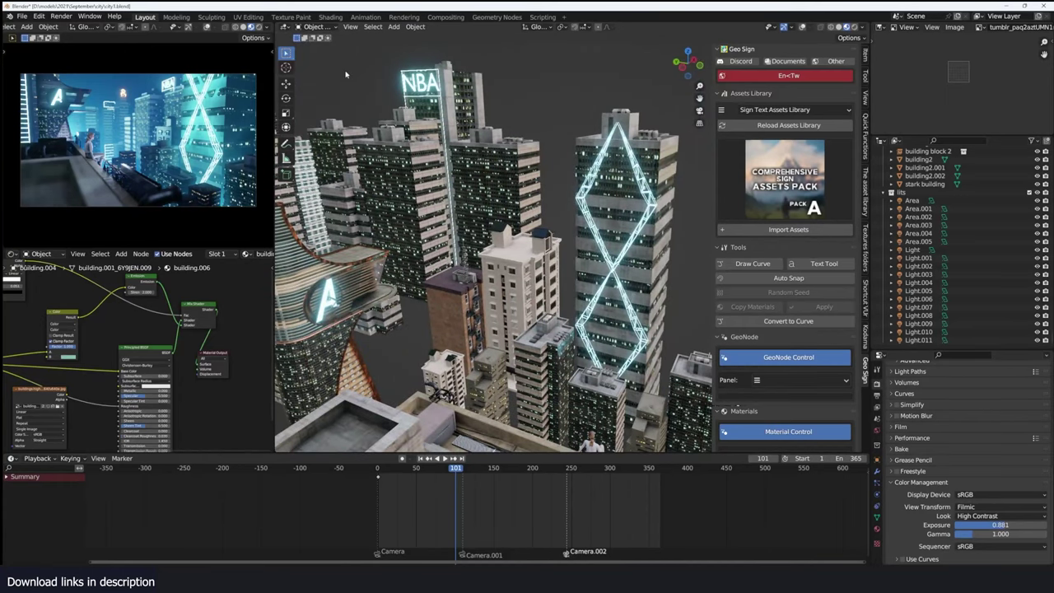
View the neon city scene through its camera and play the animation from the start of the timeline
middle_click_drag(373, 98, 446, 151, "shift")
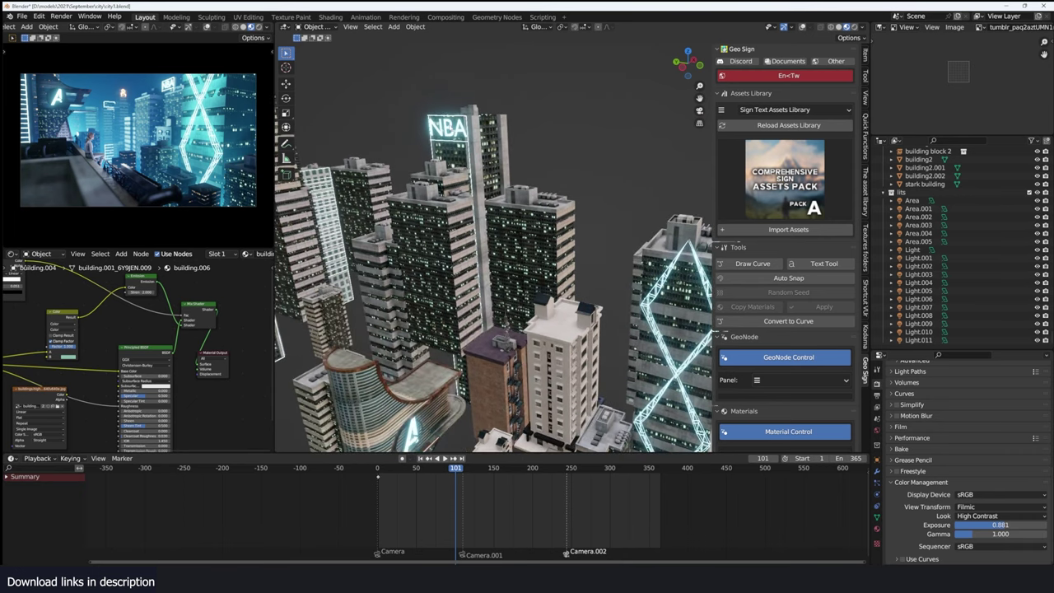
key("KP_0")
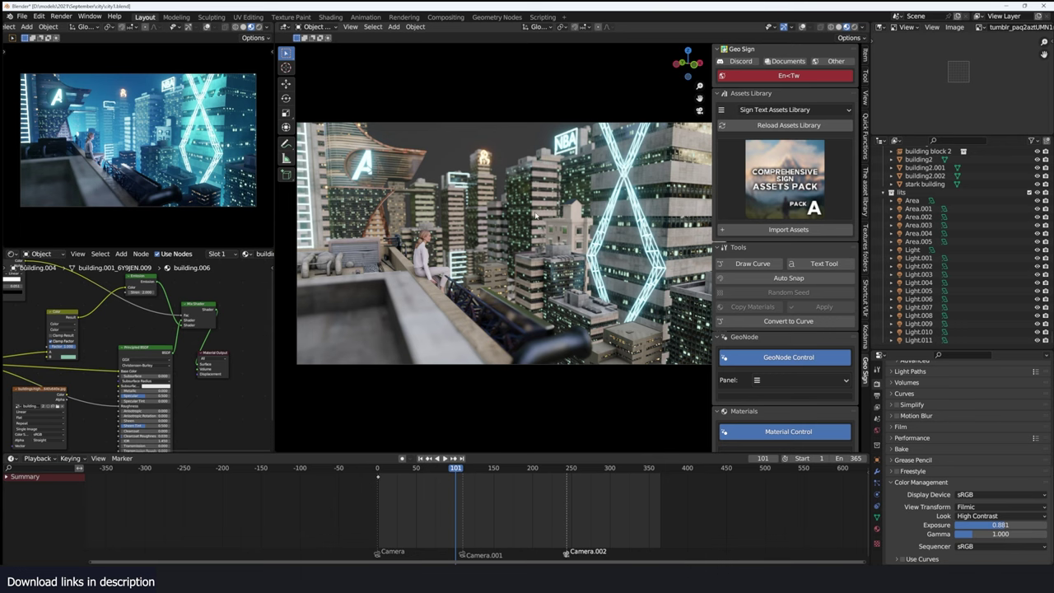
left_click_drag(410, 480, 369, 486)
key("space")
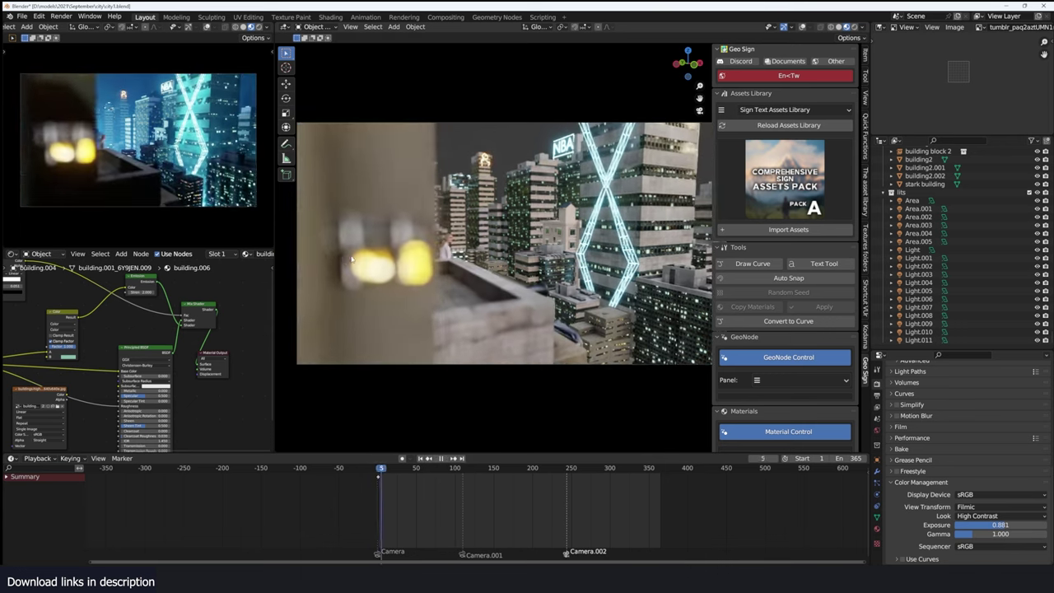
key("space")
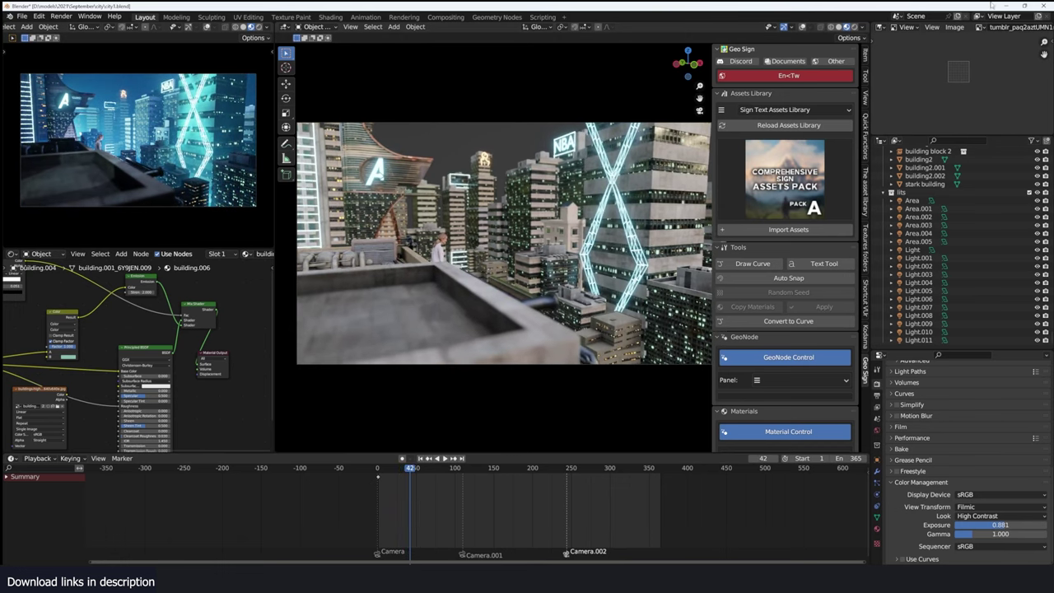
Switch to the browser and examine the Geo Sign 1.0 product page, from its key features to the sign style examples
left_click(999, 7)
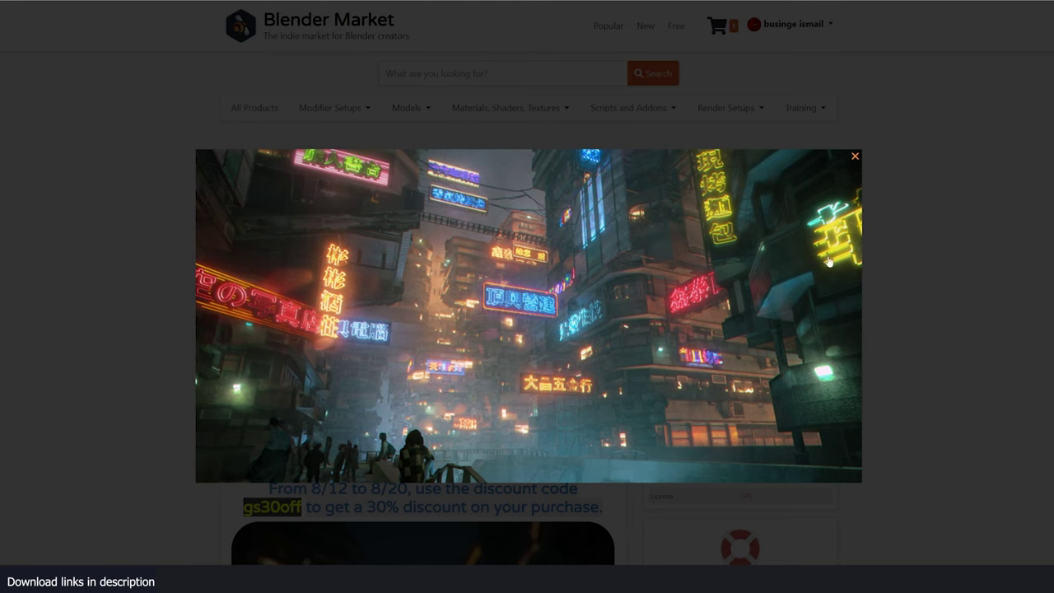
left_click(930, 246)
scroll(868, 301, "down", 6)
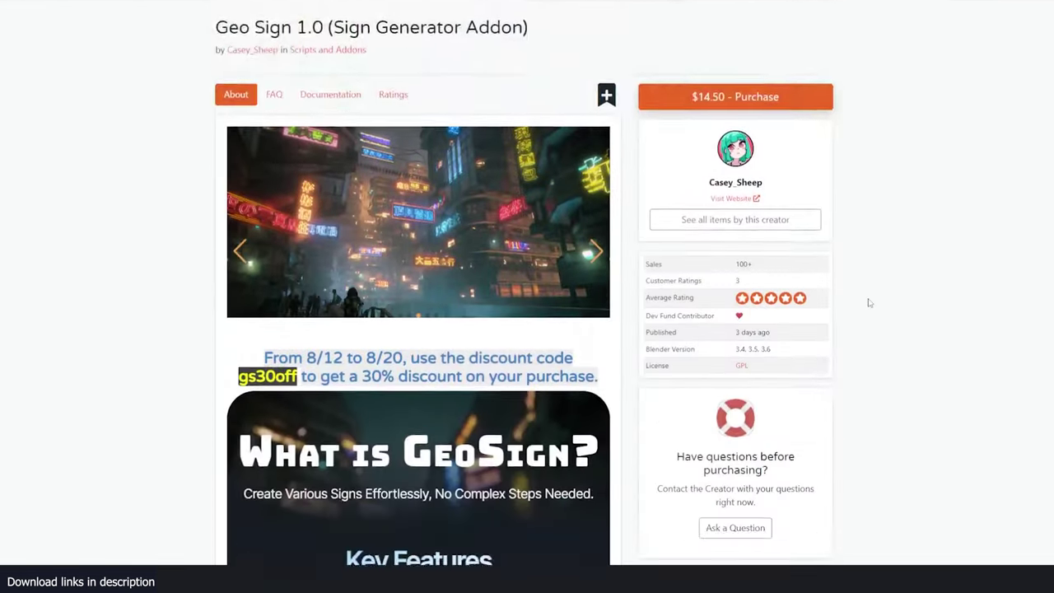
scroll(753, 335, "down", 1)
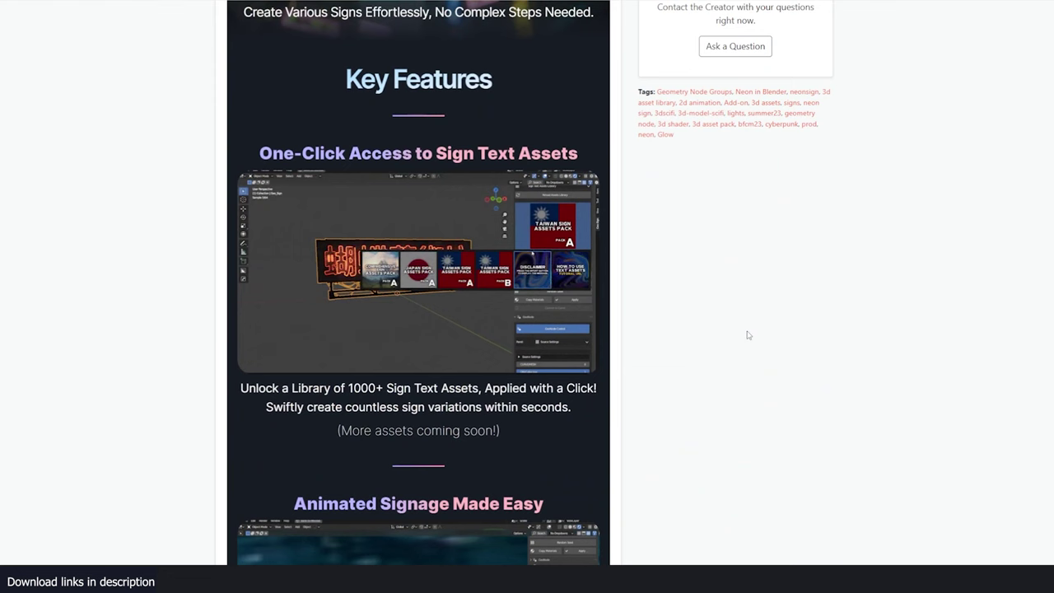
scroll(748, 335, "down", 5)
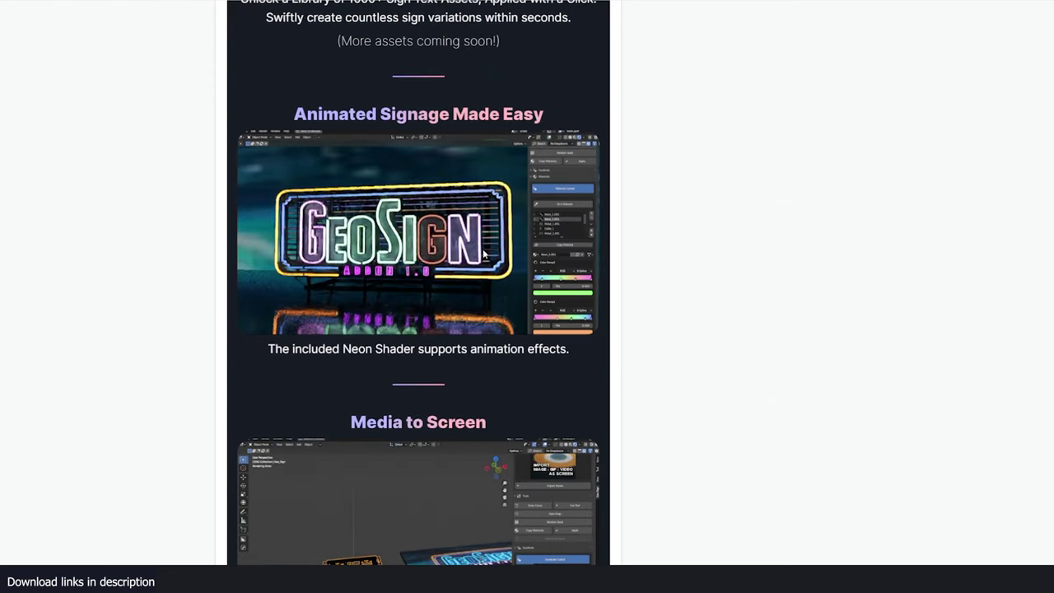
scroll(591, 277, "down", 2)
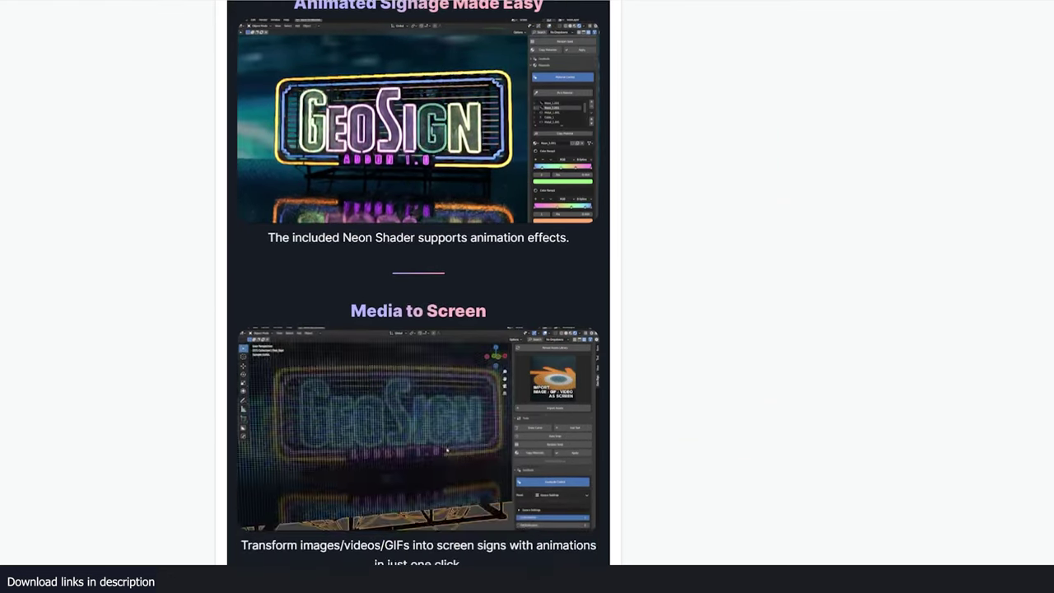
scroll(591, 277, "down", 1)
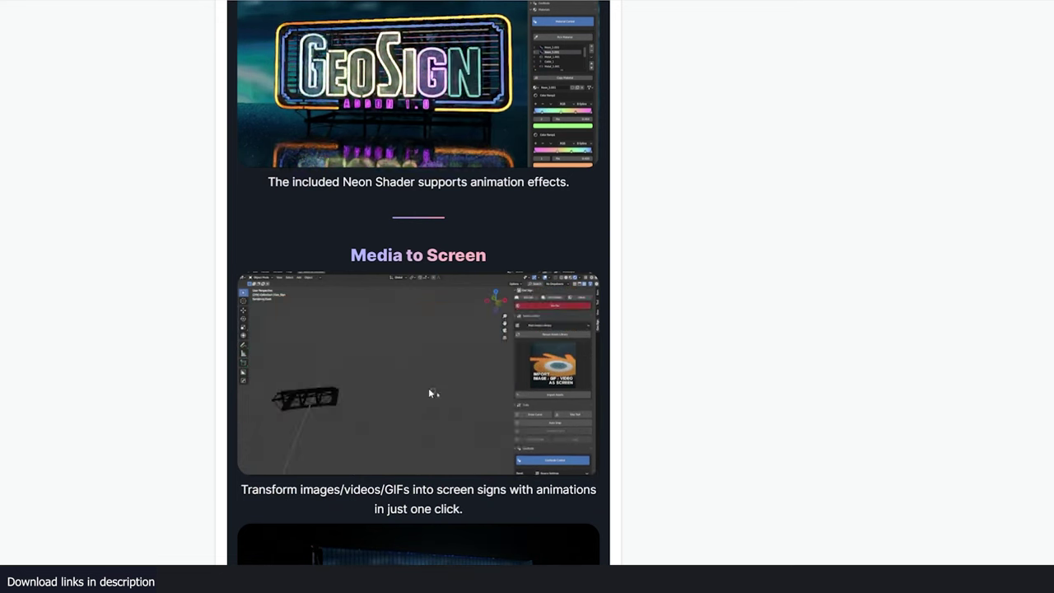
scroll(418, 313, "down", 5)
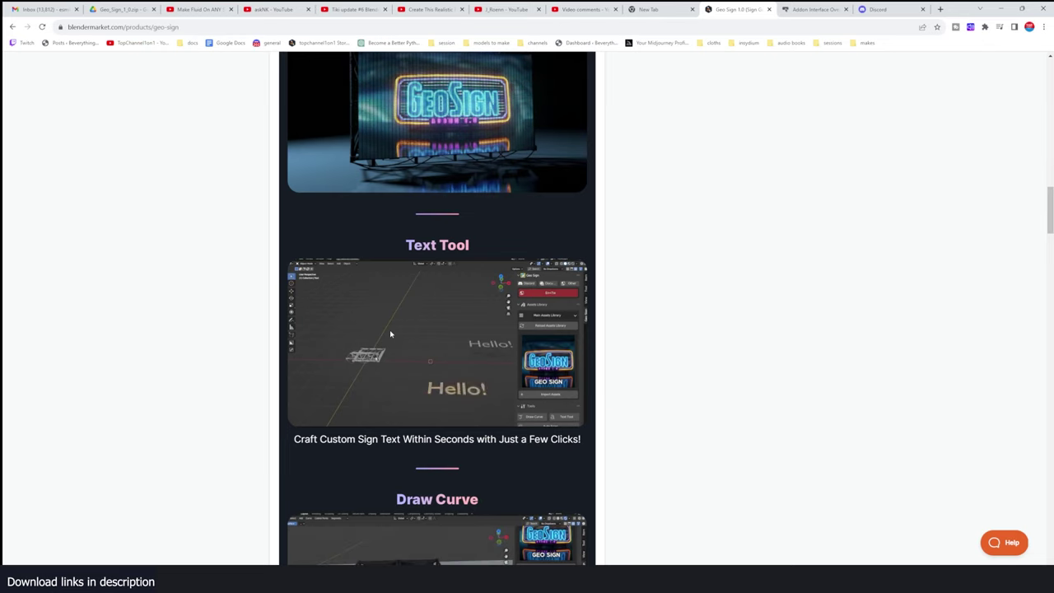
scroll(436, 313, "down", 2)
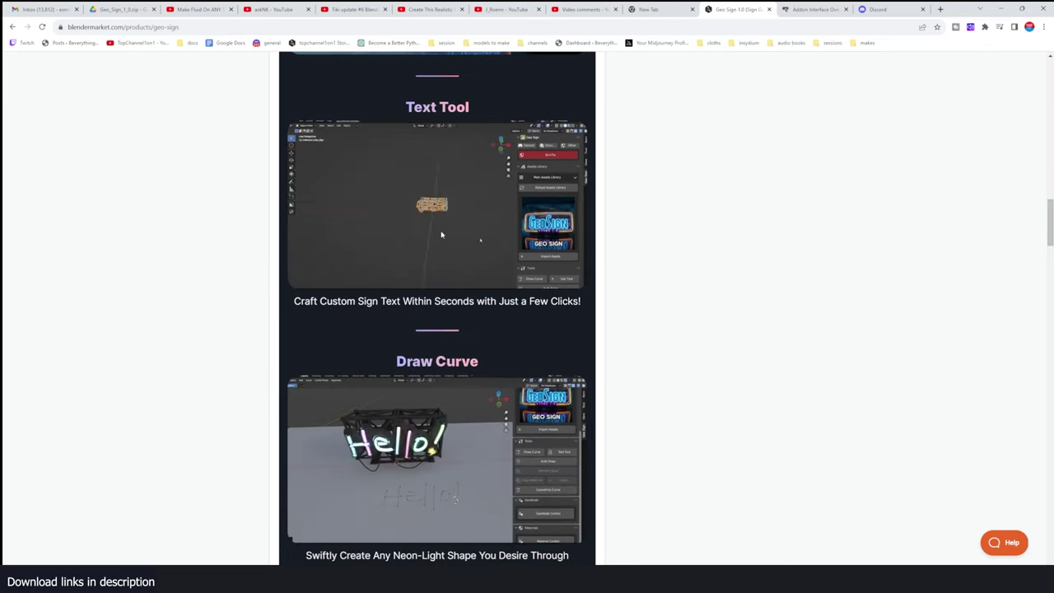
scroll(436, 313, "down", 3)
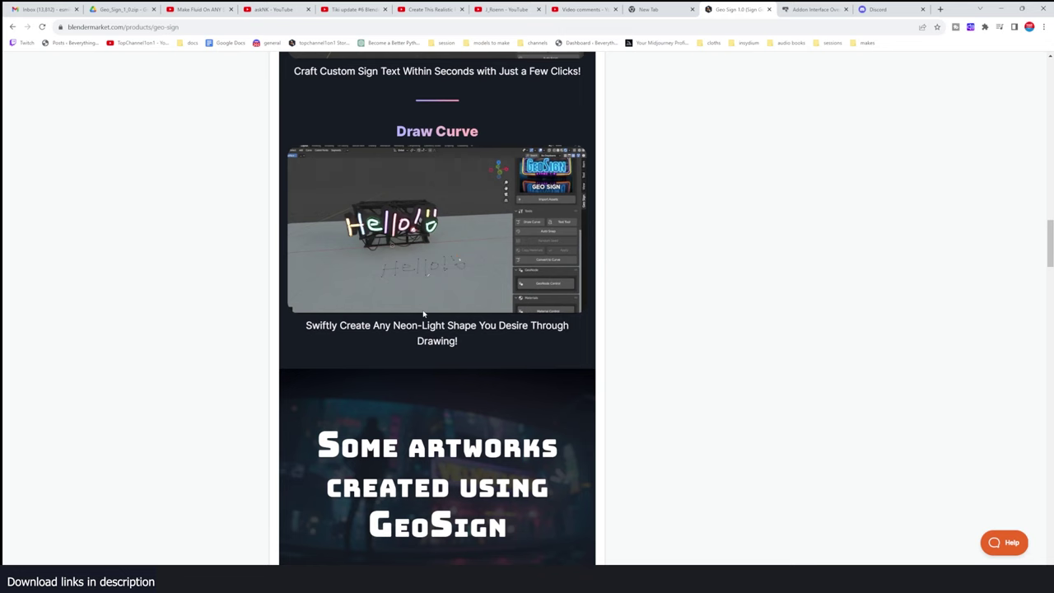
scroll(437, 313, "down", 2)
scroll(412, 285, "down", 9)
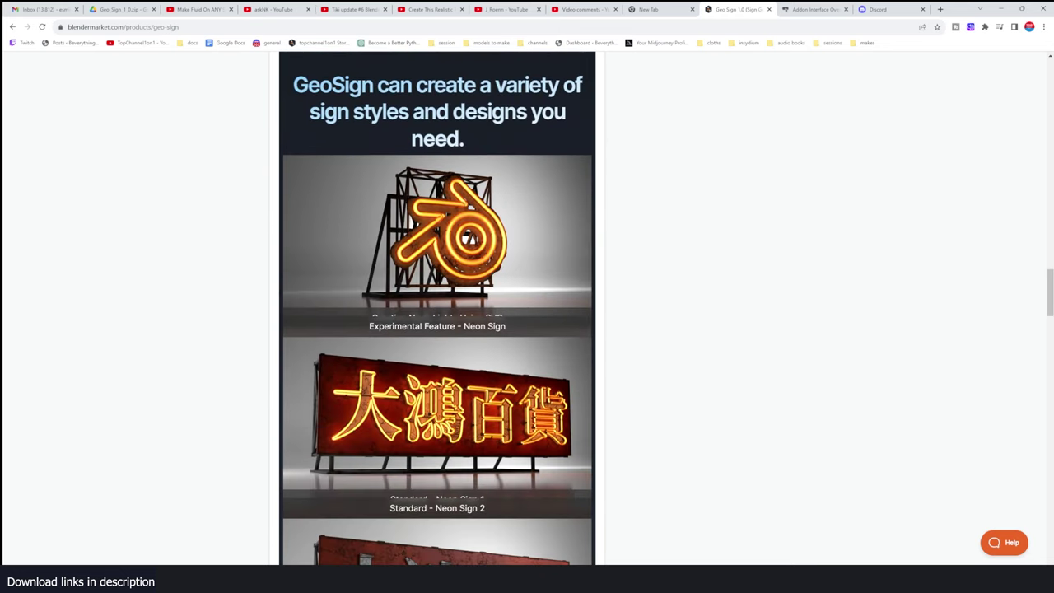
scroll(412, 285, "down", 1)
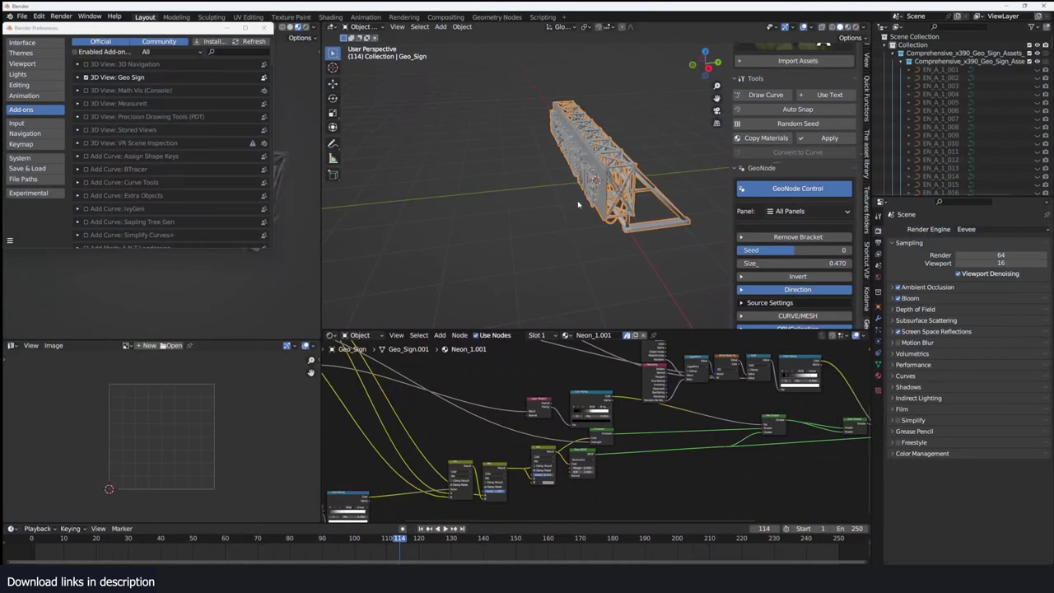
Install the add-on Geo_Sign_1_0.zip from the Compressed downloads folder through the add-on preferences
left_click(263, 28)
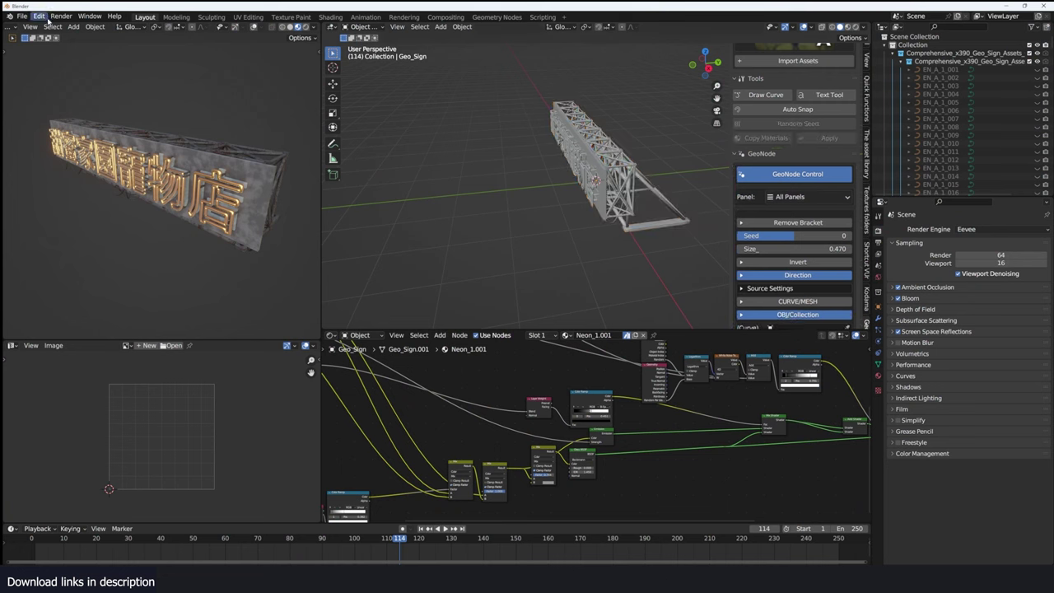
left_click(39, 15)
left_click(74, 146)
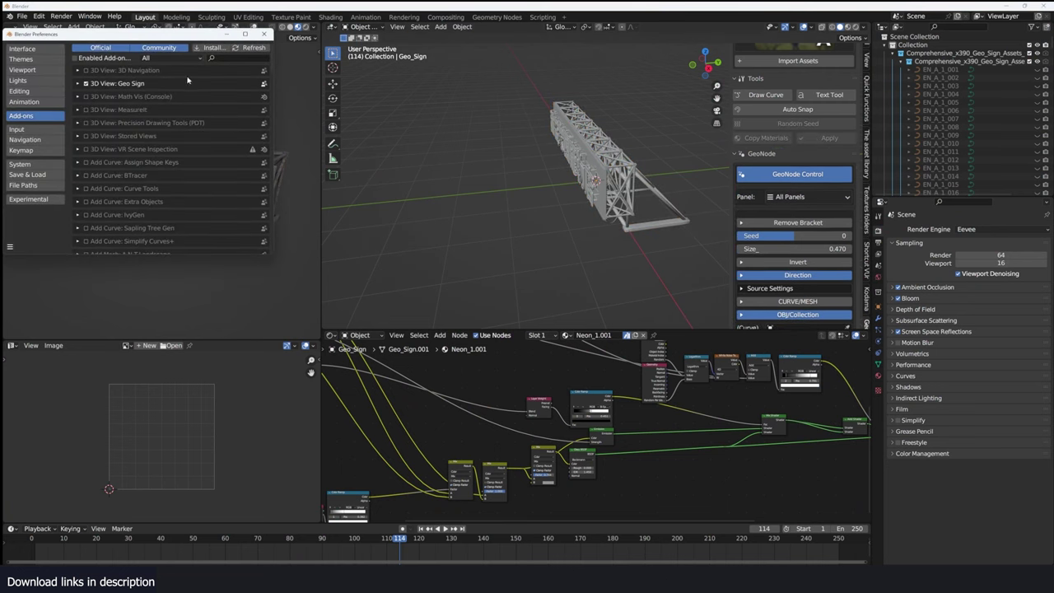
left_click(211, 47)
scroll(62, 253, "down", 2)
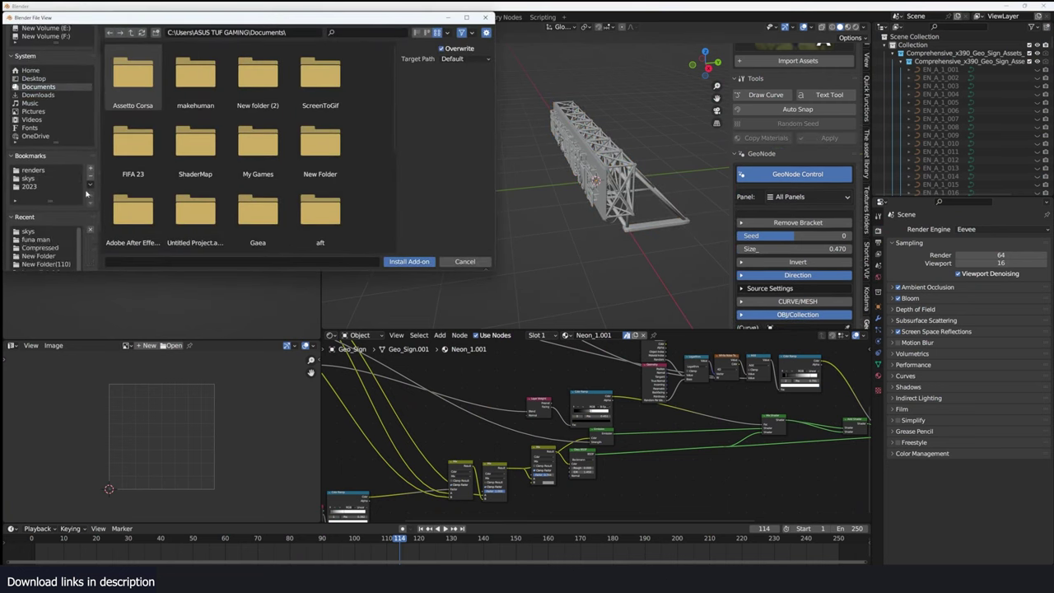
left_click(39, 247)
left_click(255, 168)
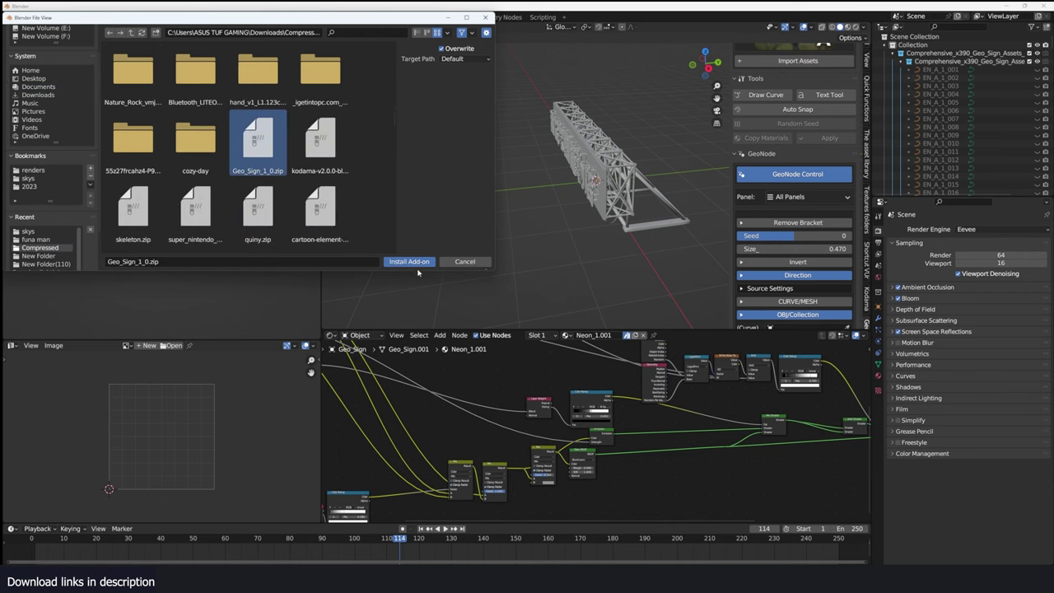
left_click(415, 261)
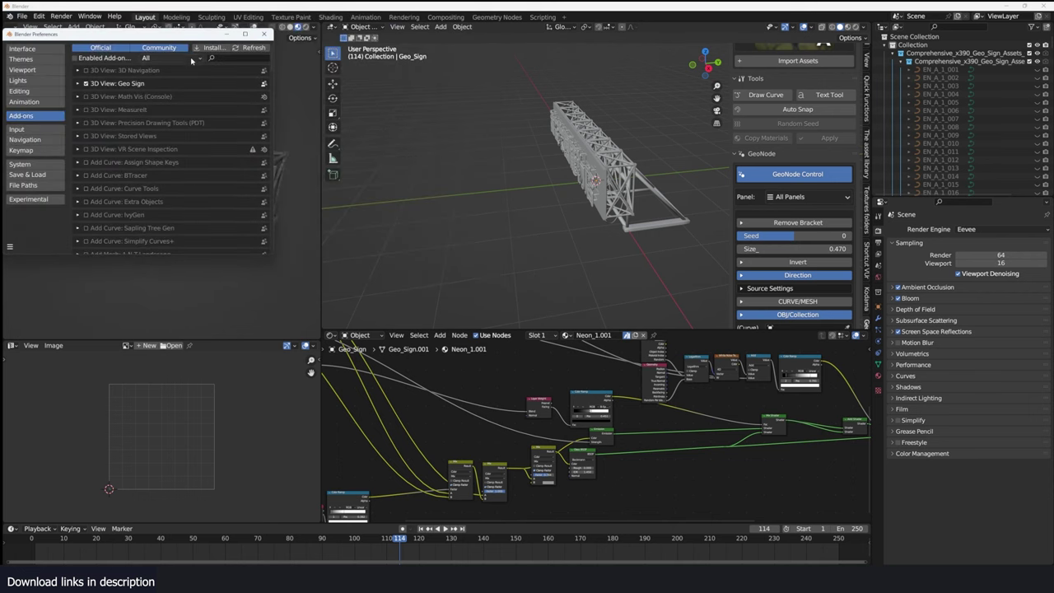
left_click(264, 34)
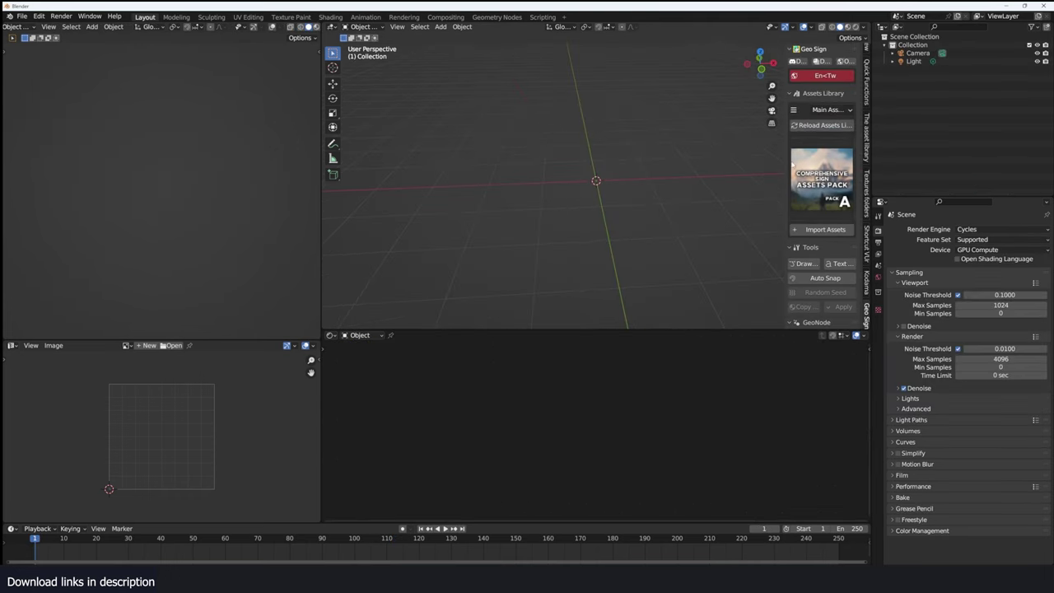
Import the Geo Sign asset from the Main Assets Library into the empty scene
left_click(830, 109)
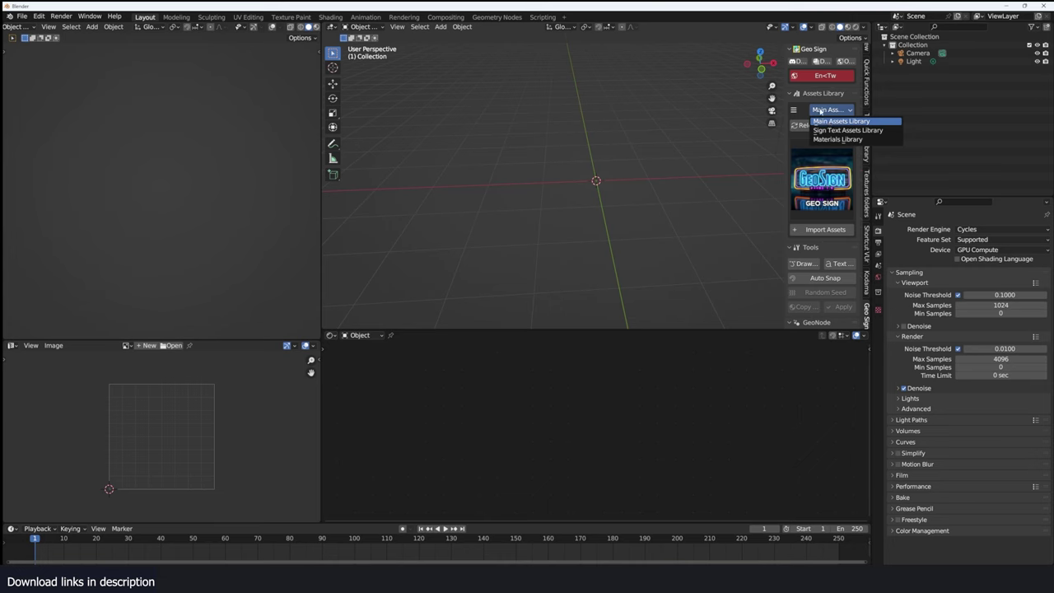
left_click(838, 122)
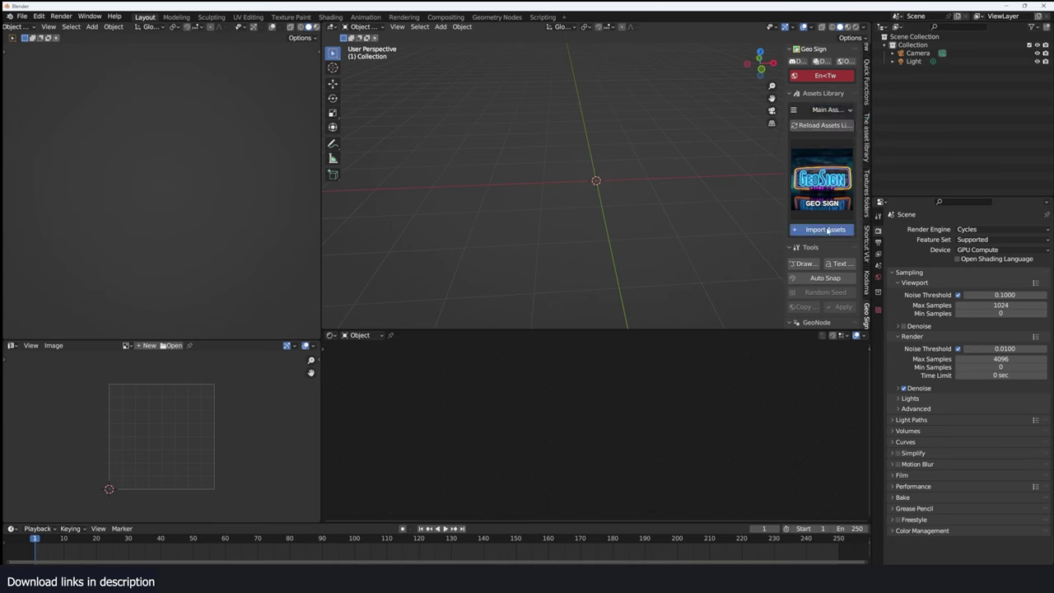
left_click(825, 229)
left_click(540, 315)
scroll(689, 147, "up", 4)
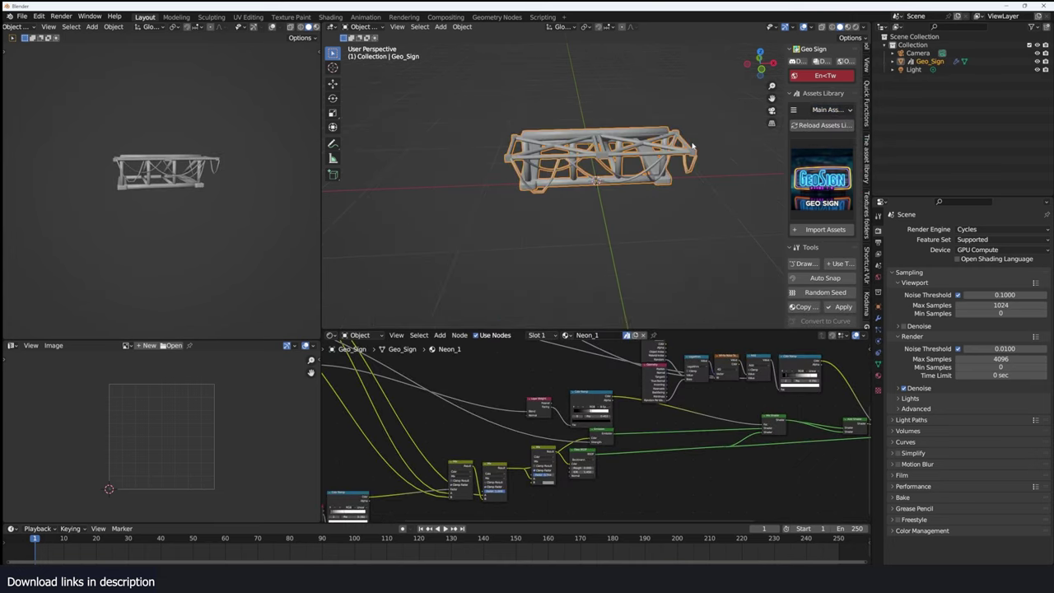
Place the 3D cursor beside the sign frame and add a text object there reading "like"
middle_click_drag(688, 147, 594, 191)
right_click(634, 194, "shift")
key("shift+a")
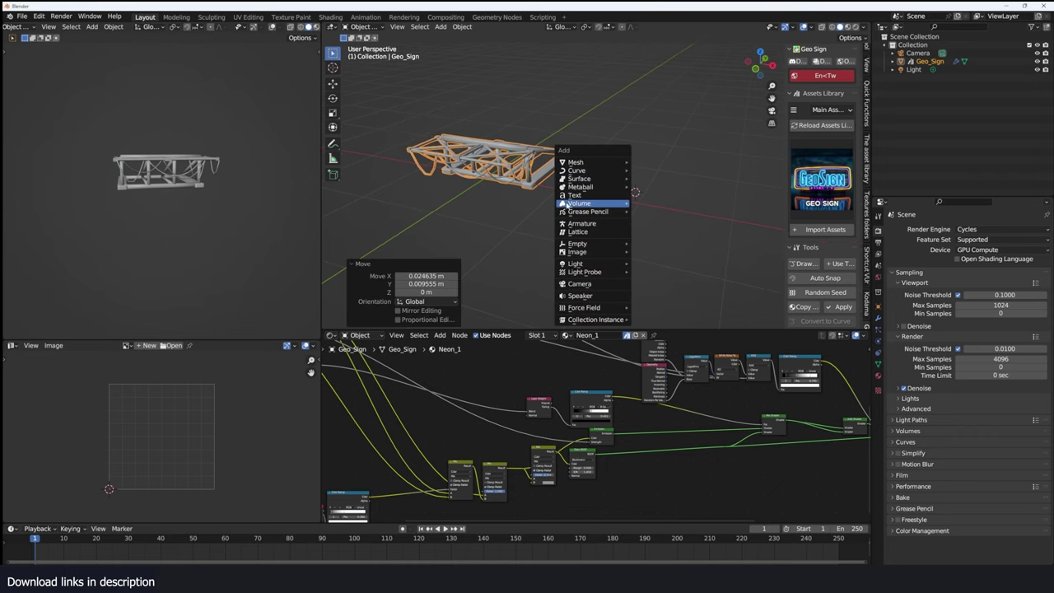
left_click(595, 196)
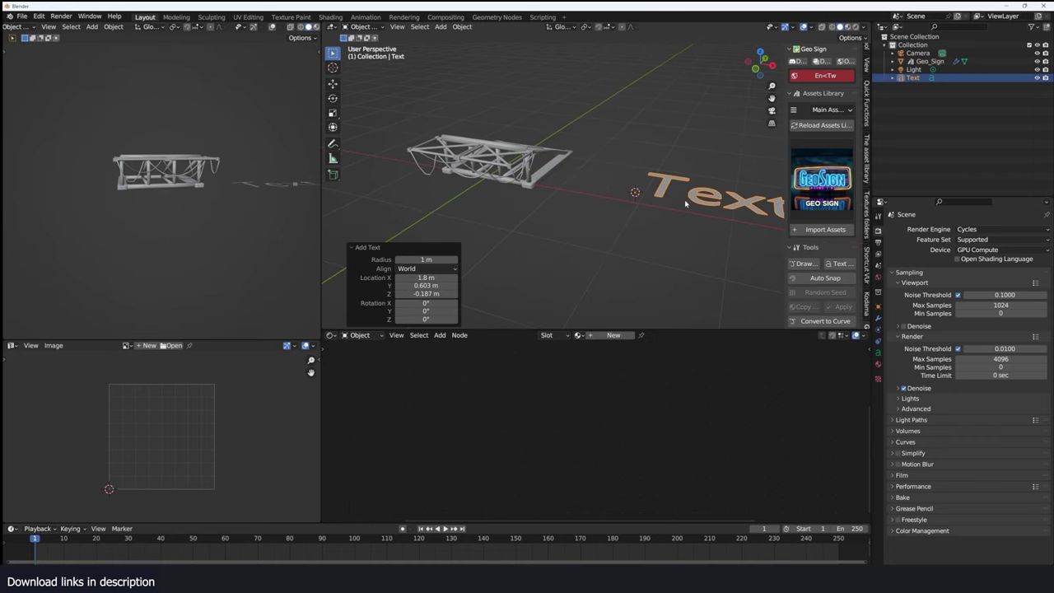
key("Tab")
key("ctrl+a")
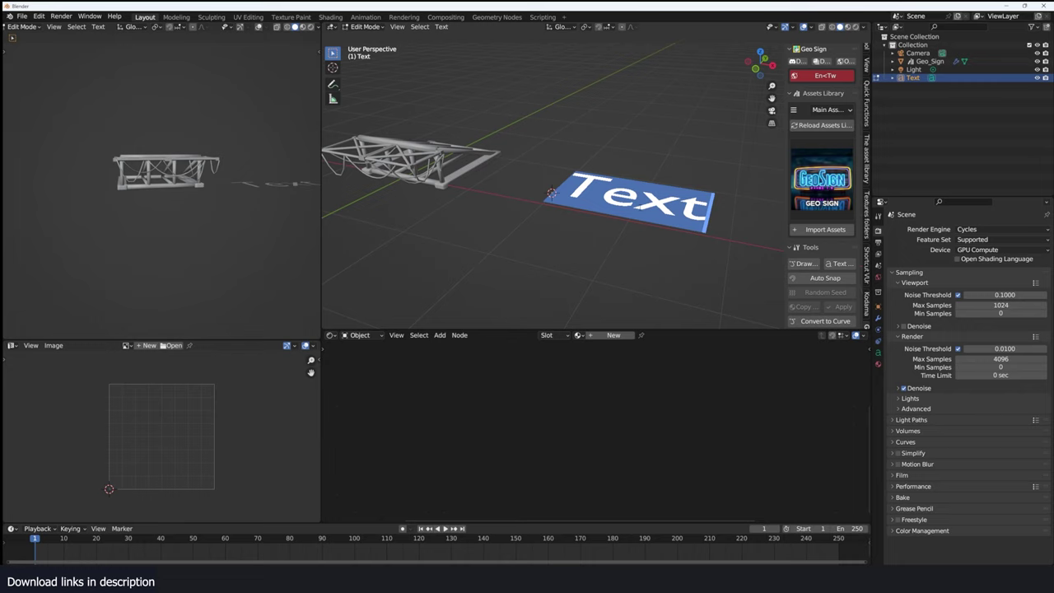
type("like")
key("Tab")
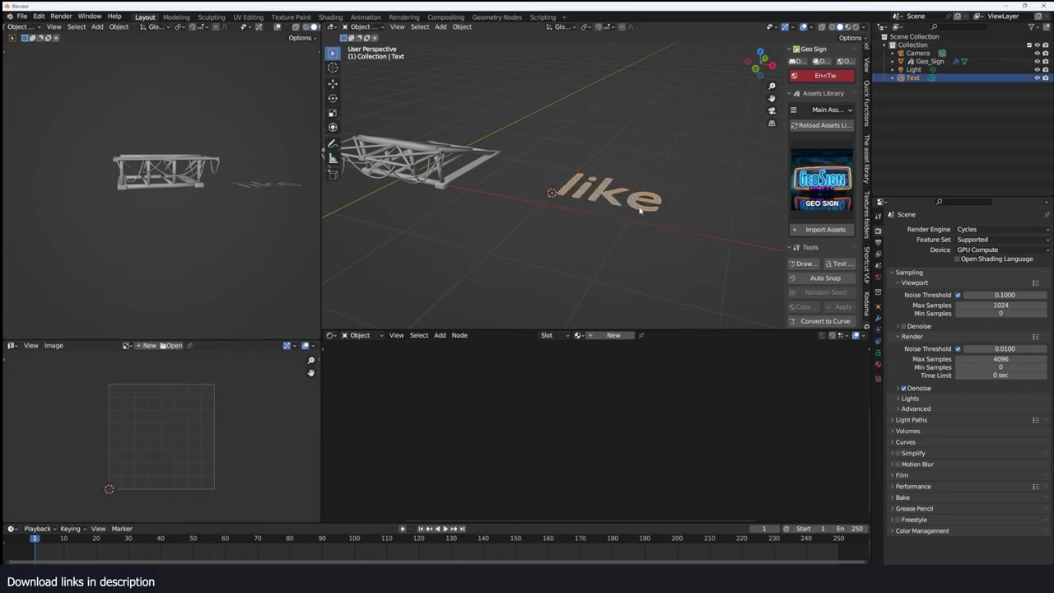
Duplicate the "like" text, place the copy in front of it and change its wording to "sub"
key("shift+d")
left_click(611, 252)
key("Tab")
key("ctrl+a")
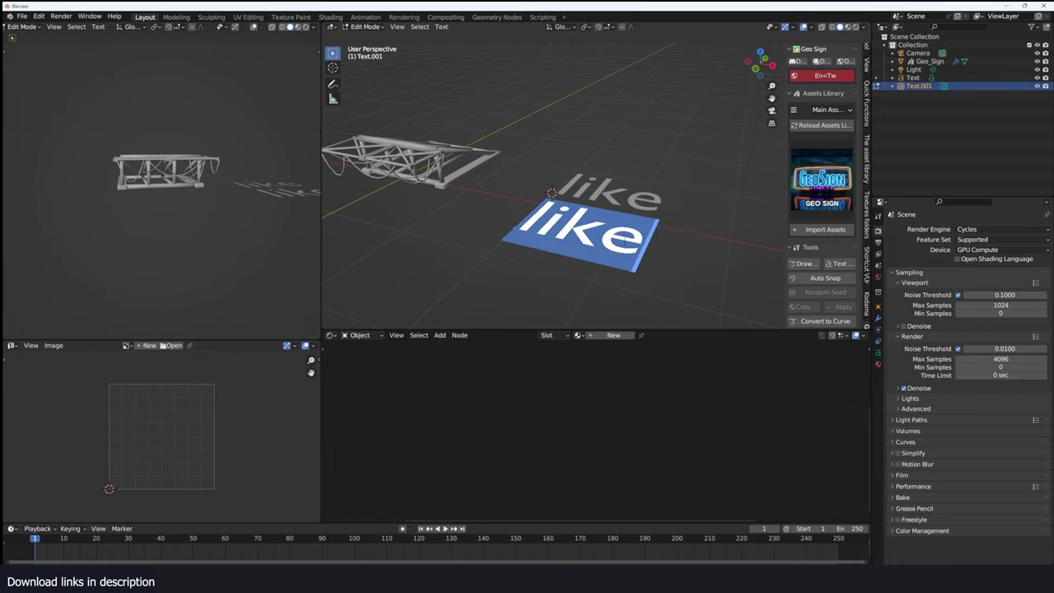
type("sub")
key("Tab")
scroll(625, 243, "down", 1)
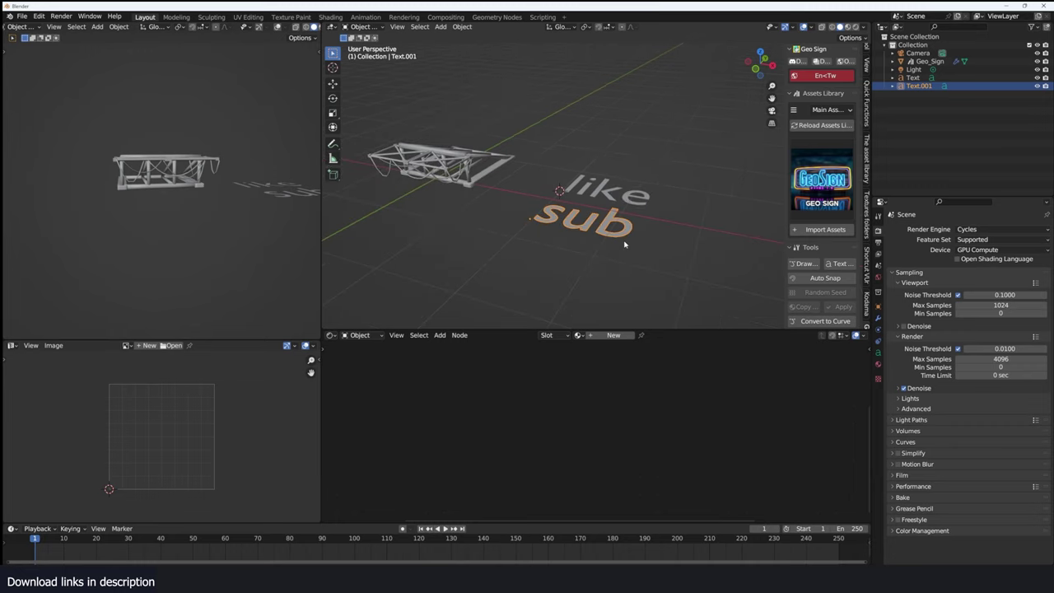
Add two more text objects in front of the others, reading "Hello world" and "yey!"
type("Hello wo")
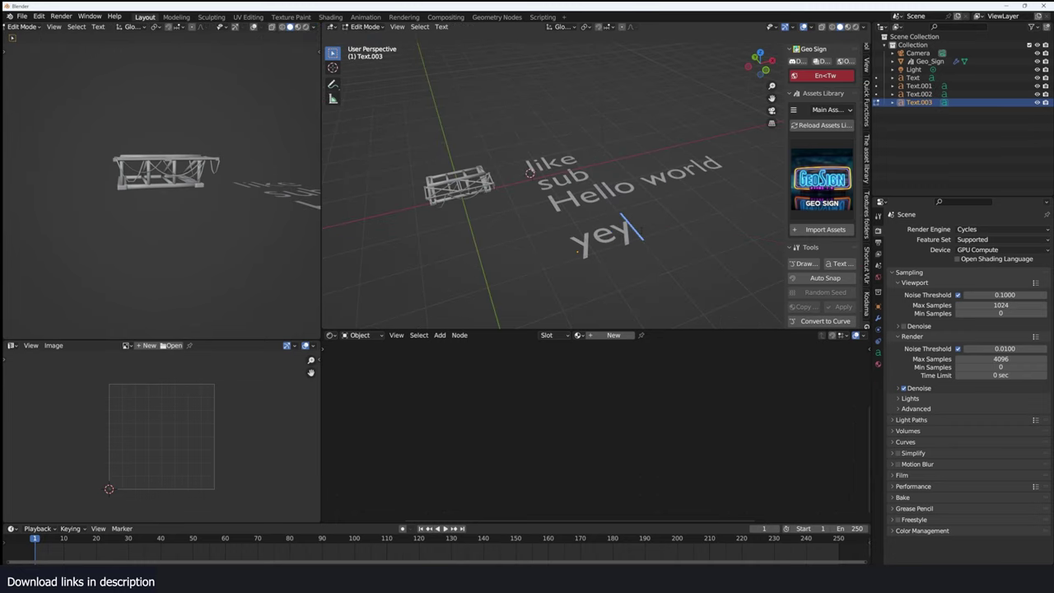
type("!")
key("Tab")
middle_click_drag(725, 218, 673, 197)
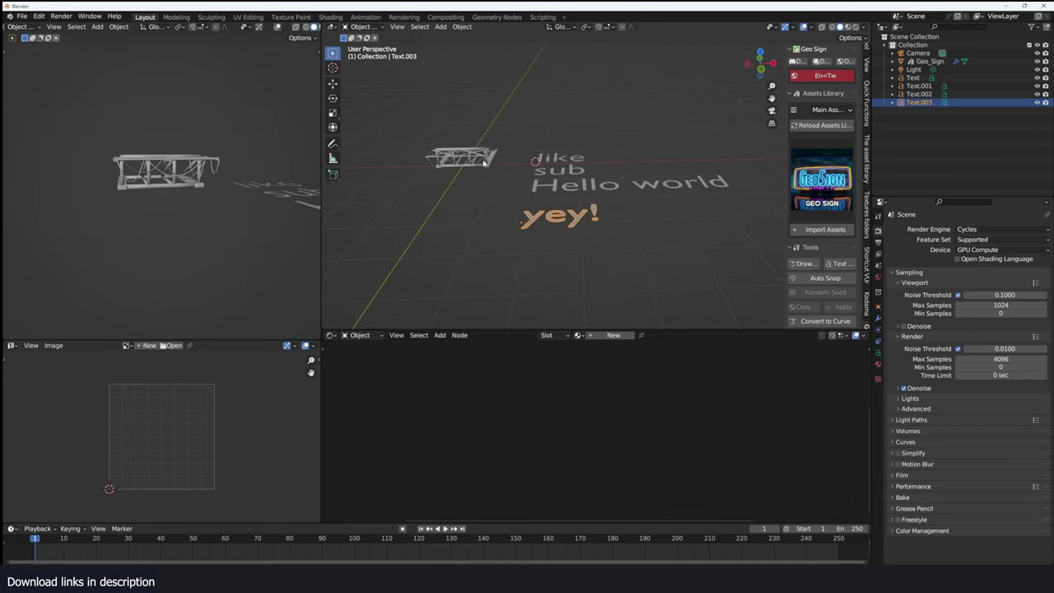
Convert the "like" text into sign text assets with the Text Tool and select the generated curve copy on the ground
left_click(544, 156)
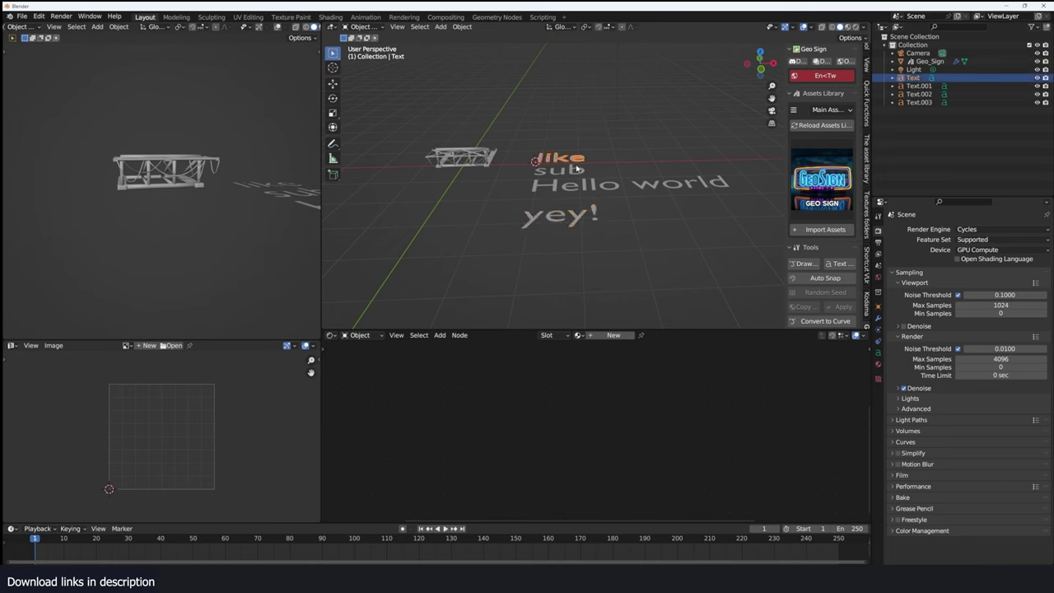
left_click(839, 263)
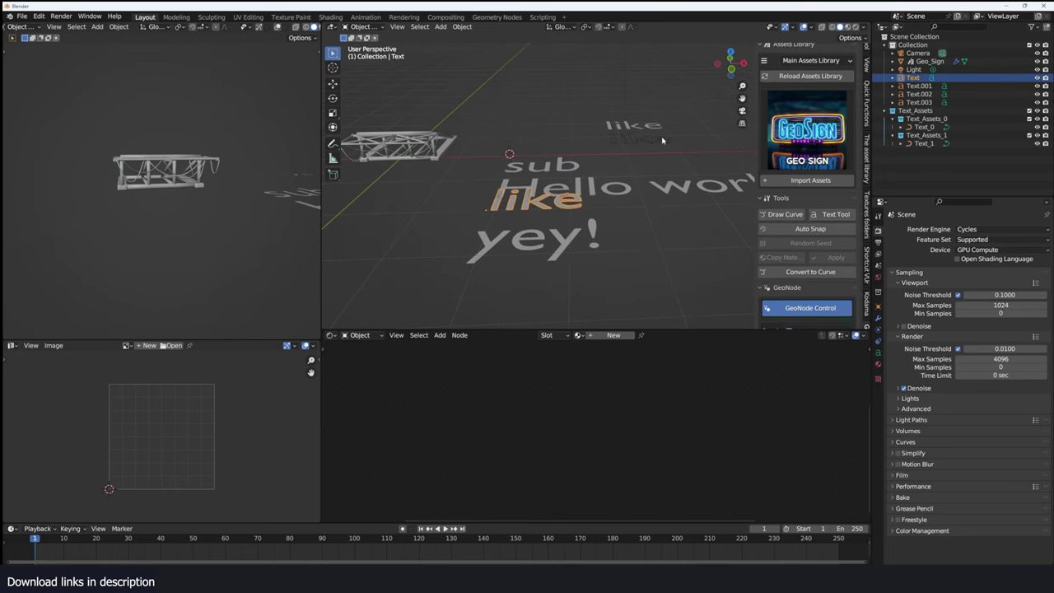
left_click(663, 139)
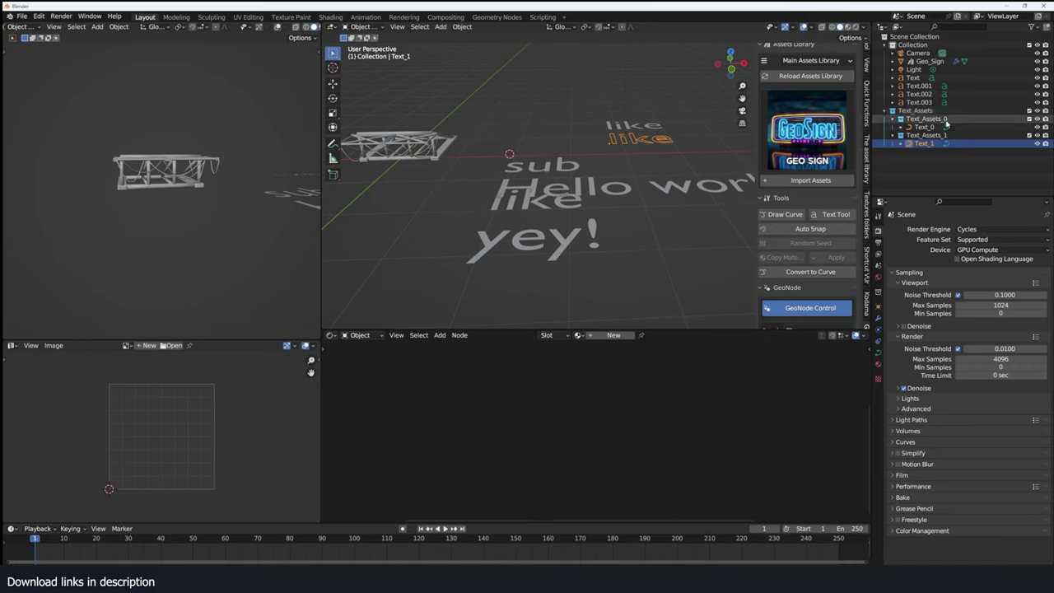
Convert the "sub", "Hello world" and "yey!" text objects into sign text assets with the Text Tool and collapse the Text_Assets collection
left_click(833, 217)
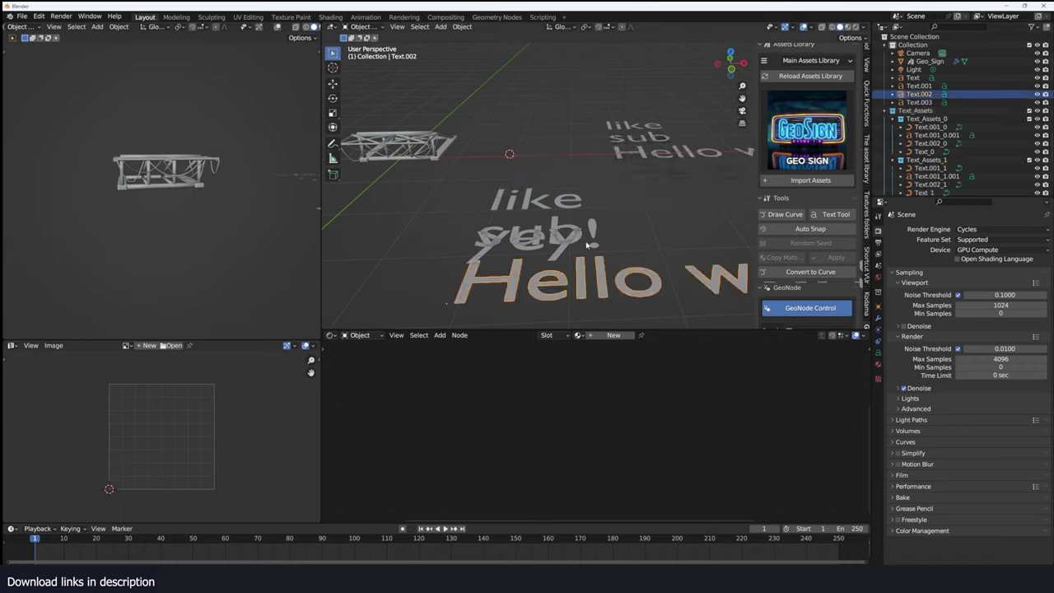
left_click(586, 245)
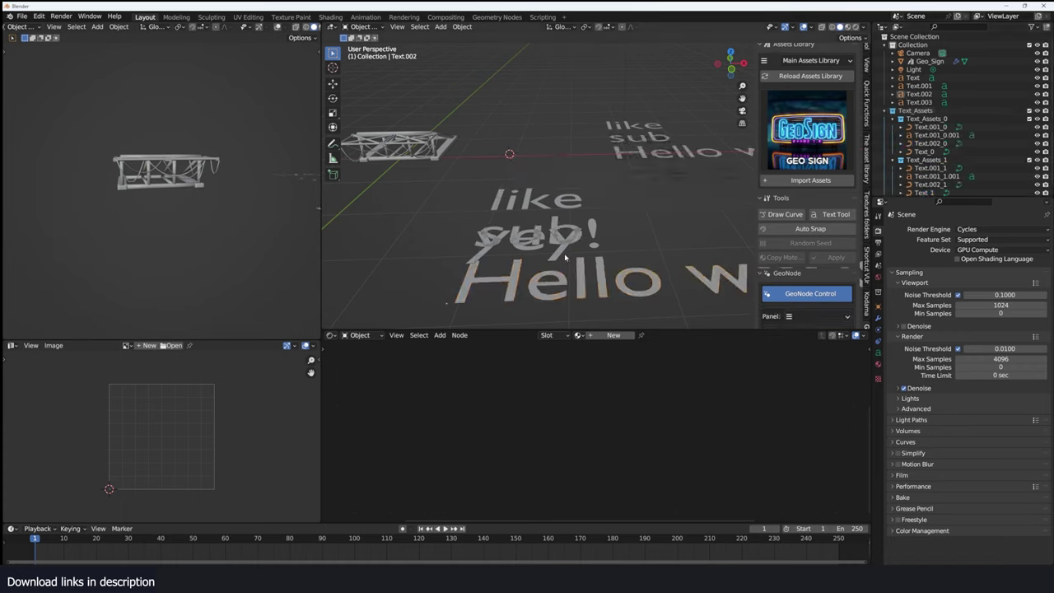
left_click(589, 237)
left_click(830, 216)
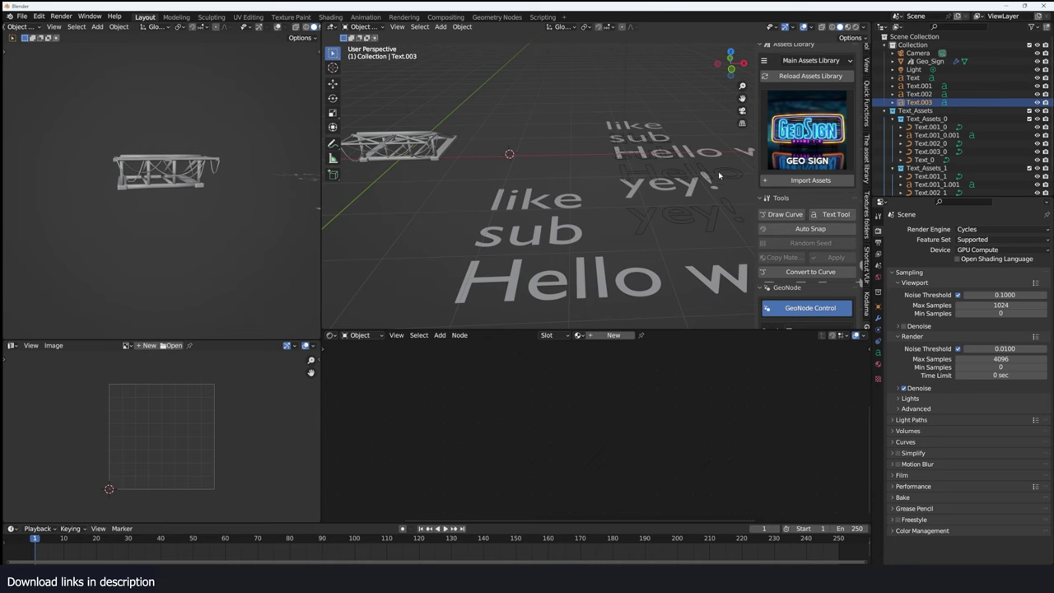
left_click(885, 111)
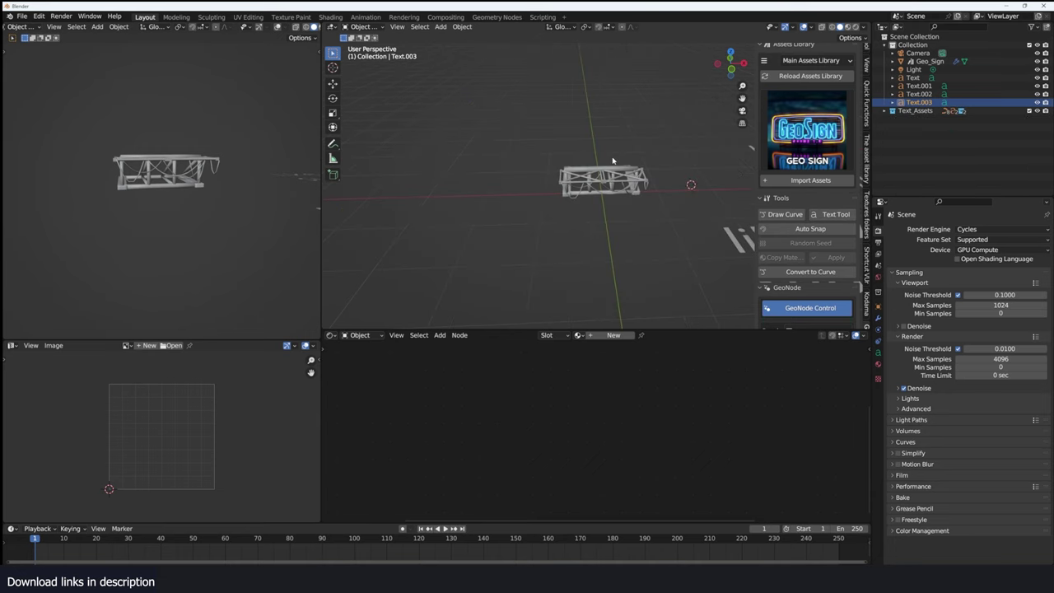
Select the sign frame and apply the converted text assets to it with Use Text
scroll(612, 161, "up", 3)
left_click(621, 190)
middle_click_drag(664, 183, 576, 163)
left_click(826, 214)
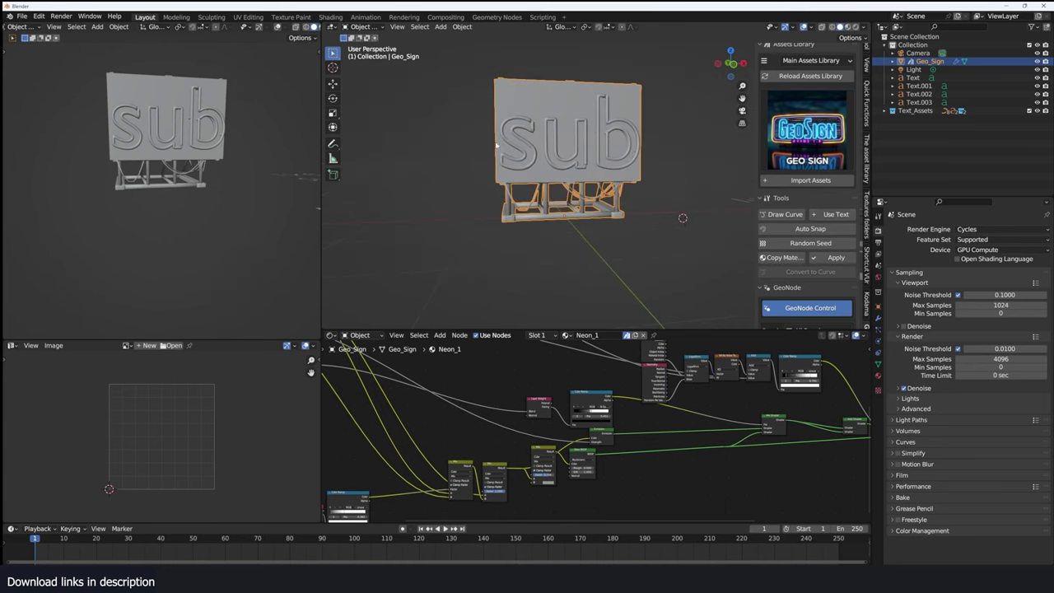
Preview the "sub" neon sign up close with rendered shading in the secondary viewport
scroll(298, 27, "down", 2)
left_click(305, 27)
mouse_move(169, 136)
middle_mouse_down()
mouse_move(175, 167)
mouse_move(216, 156)
middle_mouse_up()
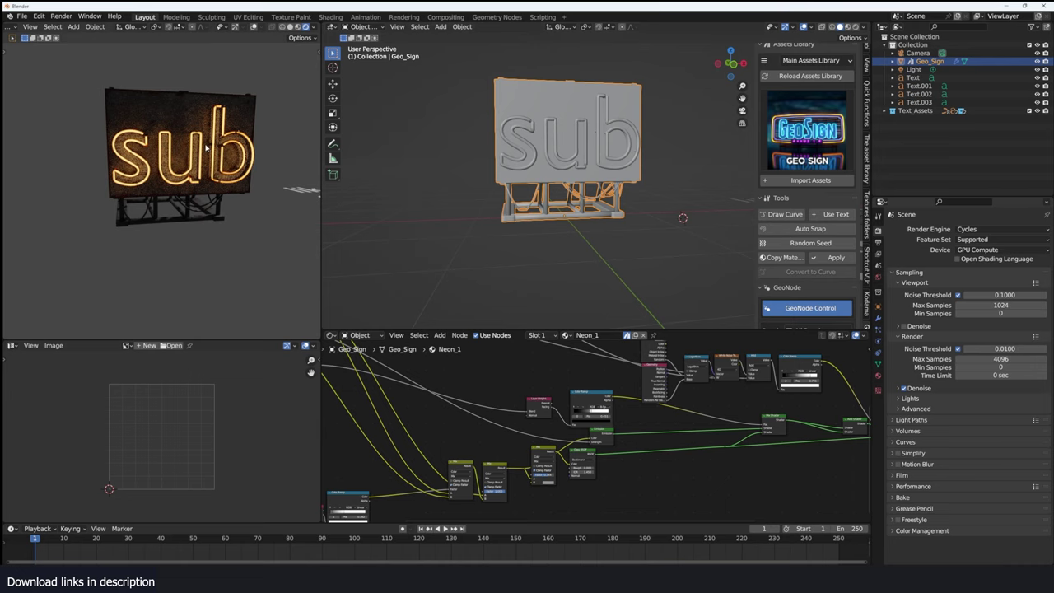
scroll(177, 140, "up", 2)
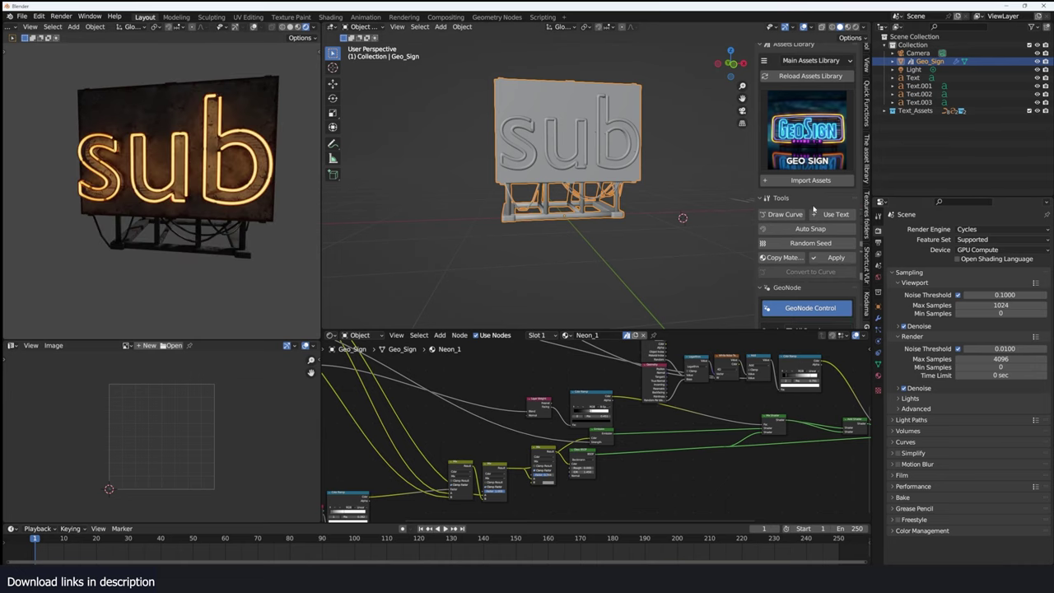
Limit the sign's GeoNode controls to the Material Source Settings
scroll(251, 146, "down", 3)
scroll(820, 254, "down", 3)
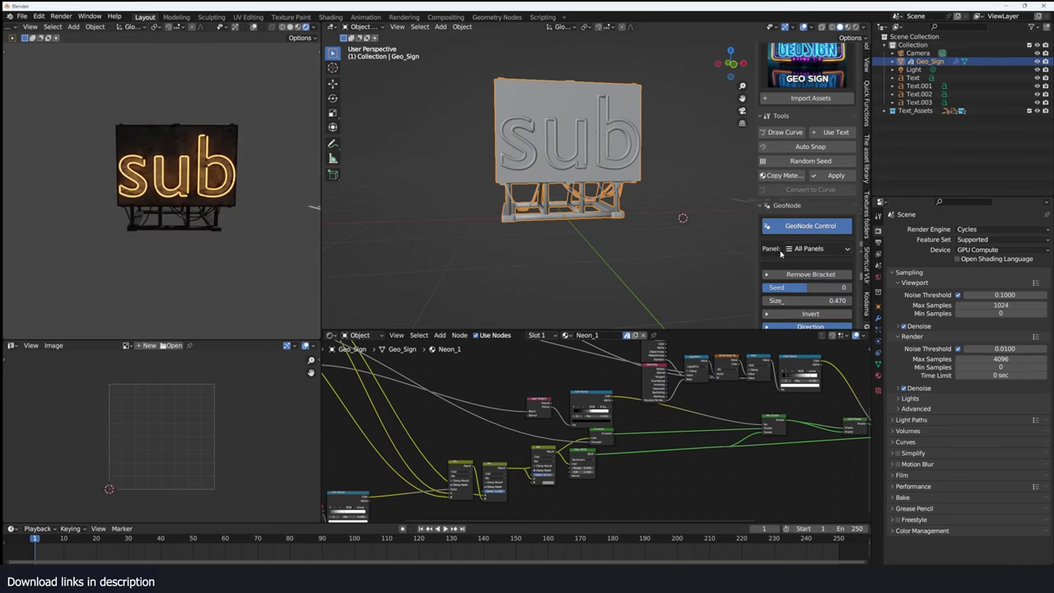
scroll(795, 249, "down", 3)
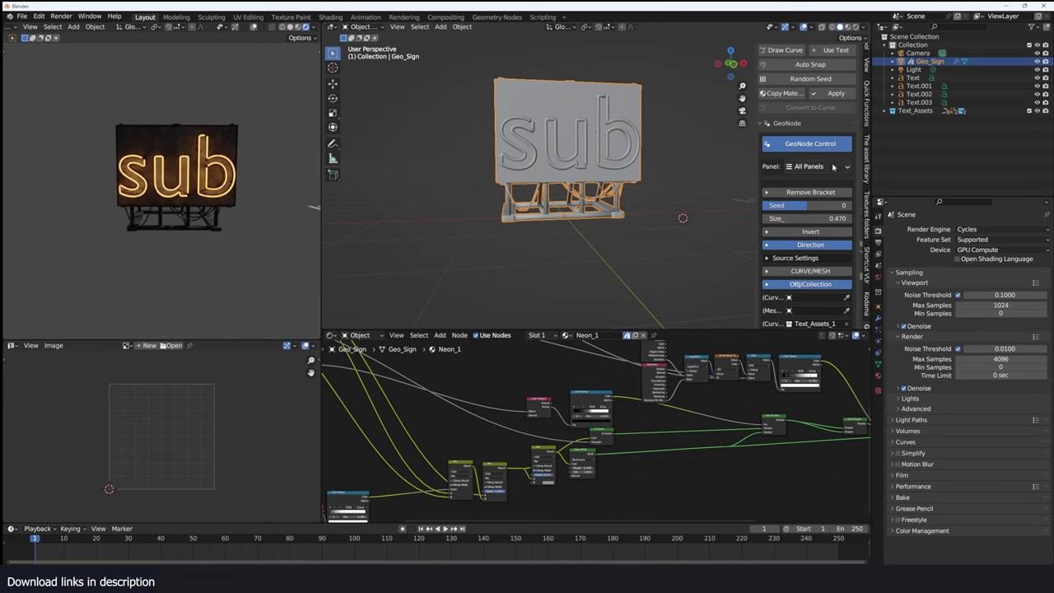
left_click(833, 167)
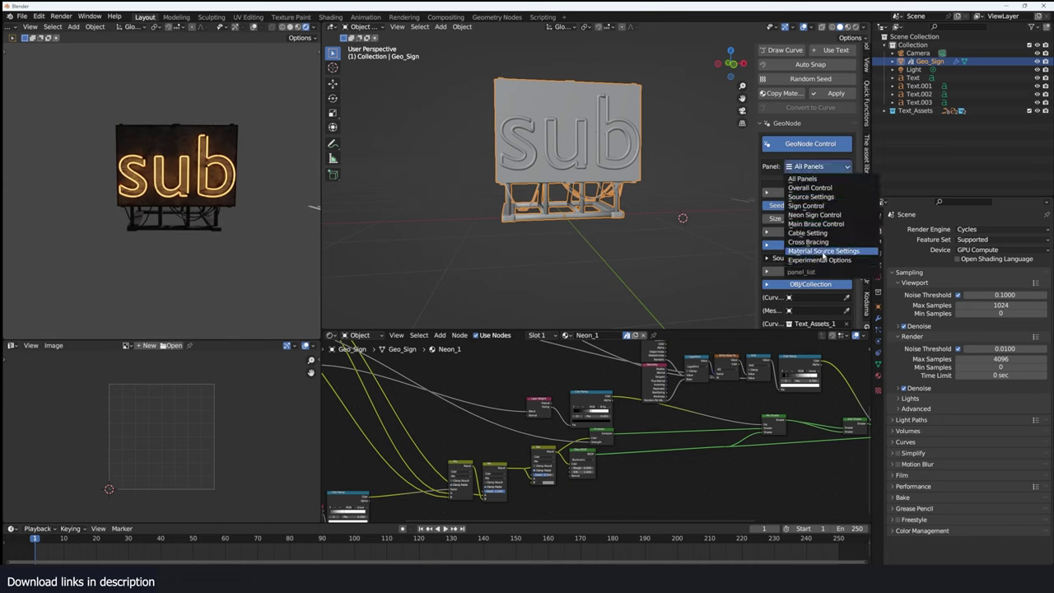
left_click(821, 251)
Set the Neon_1 material's Glow Width to 1.000 and its Strength to 10.000
scroll(811, 272, "down", 4)
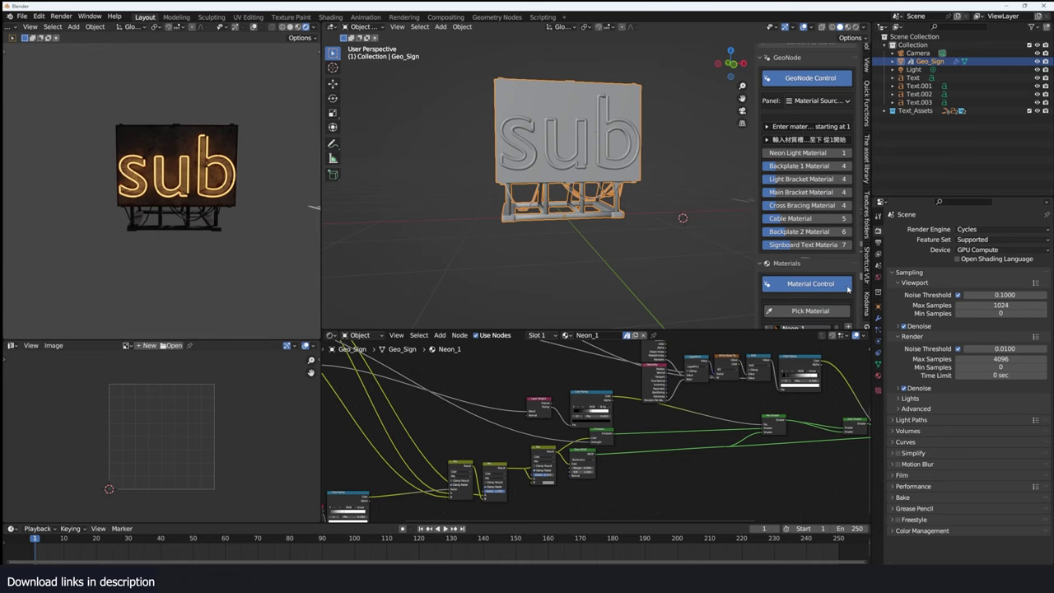
scroll(809, 279, "up", 2)
scroll(811, 247, "down", 4)
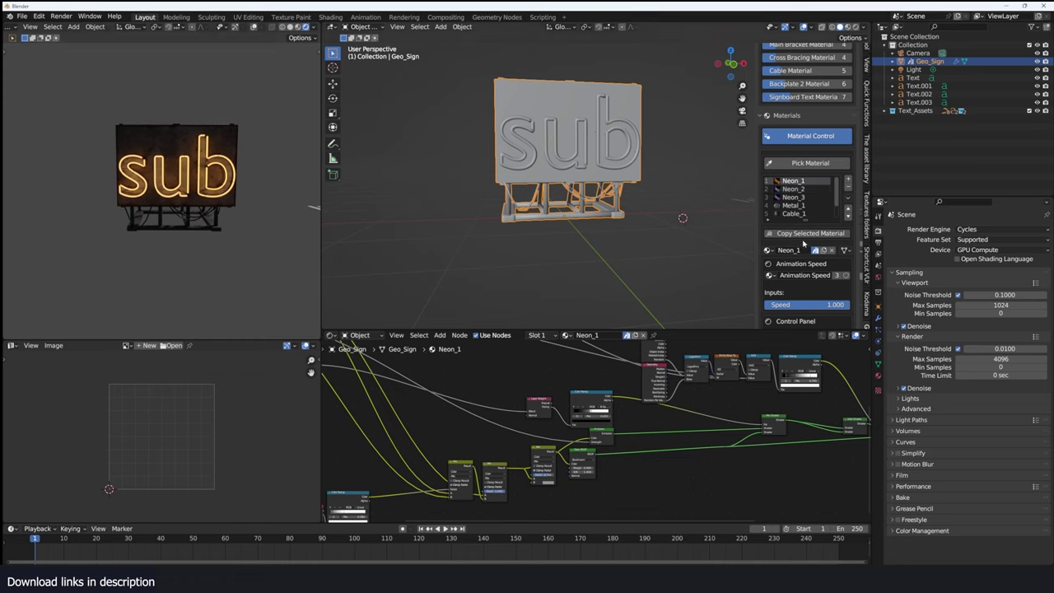
scroll(804, 242, "down", 4)
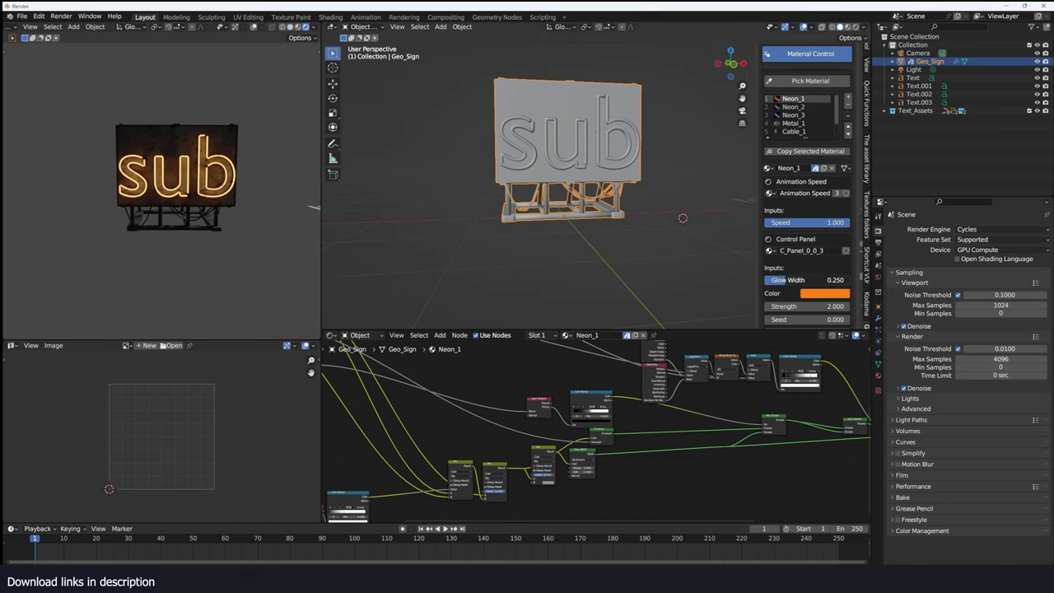
left_click_drag(785, 280, 850, 280)
left_click(833, 307)
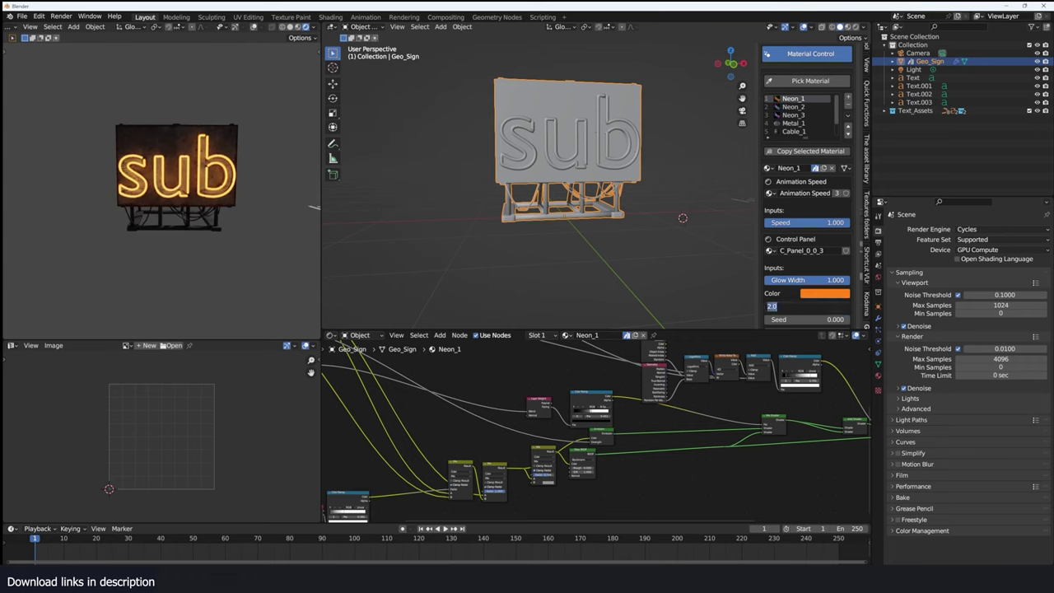
key("Return")
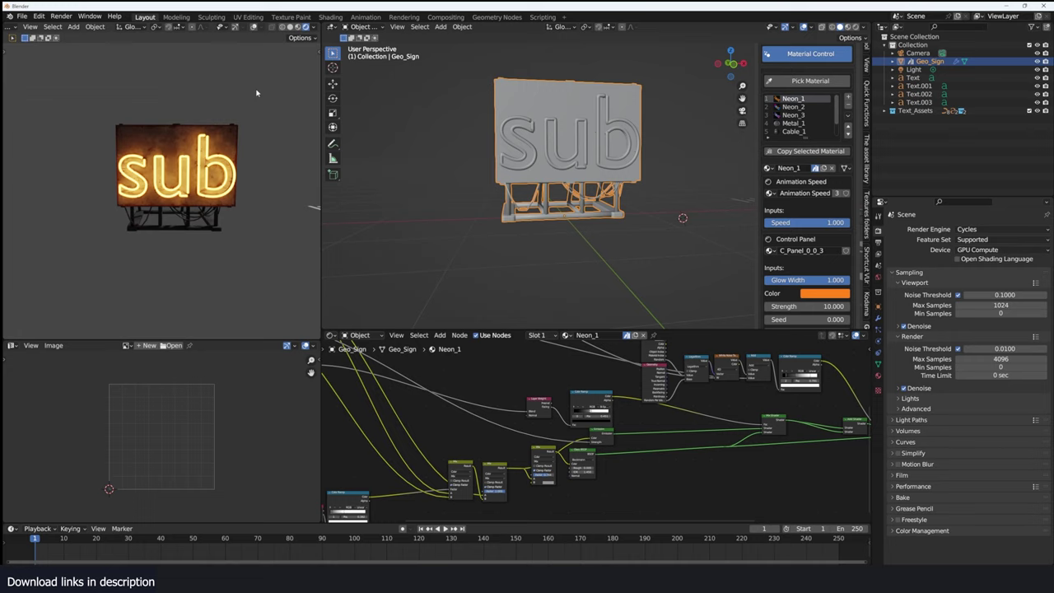
Switch the secondary viewport to material preview shading and the render engine to Eevee
left_click(297, 26)
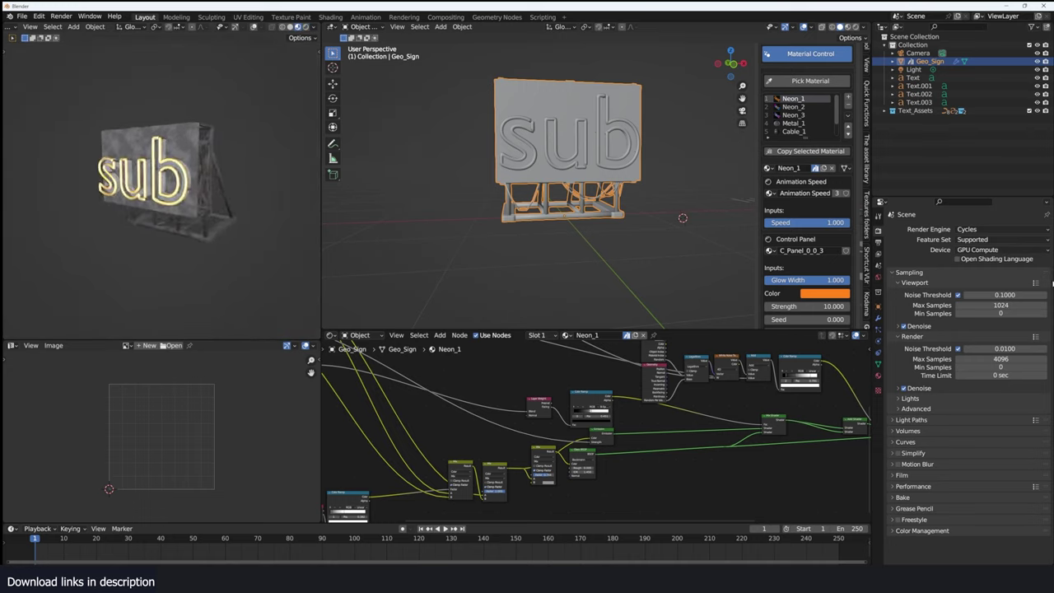
left_click(967, 229)
left_click(976, 239)
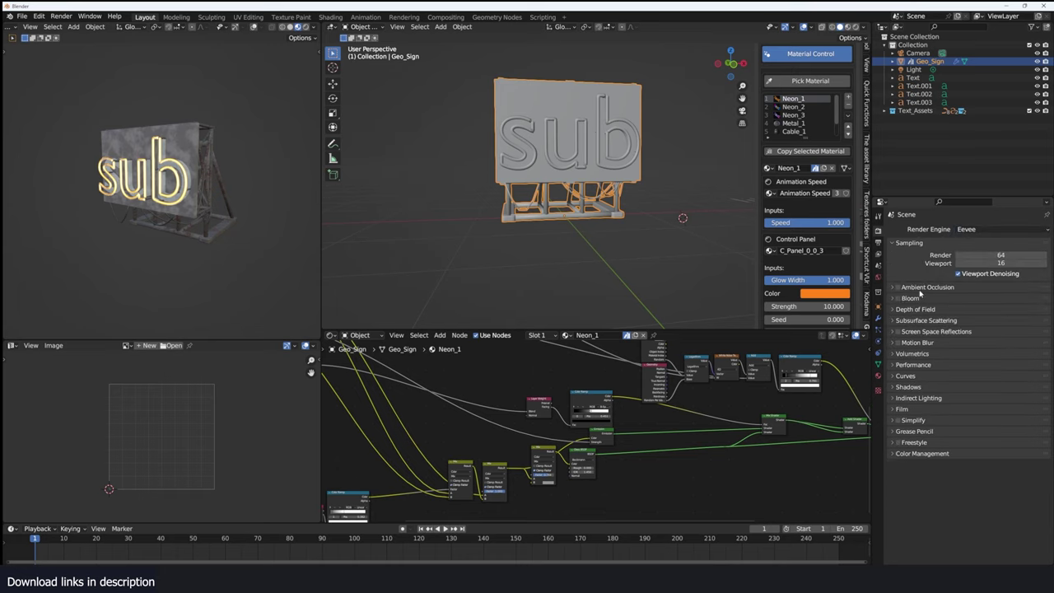
Enable Ambient Occlusion, Bloom and Screen Space Reflections for the Eevee render
left_click(898, 287)
left_click(899, 298)
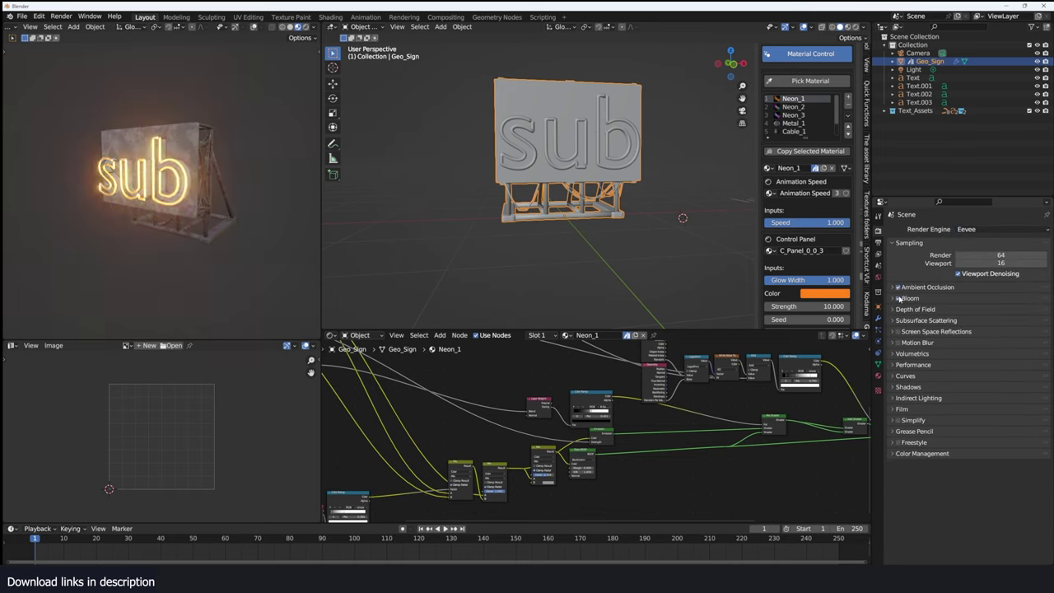
middle_click_drag(261, 202, 266, 201)
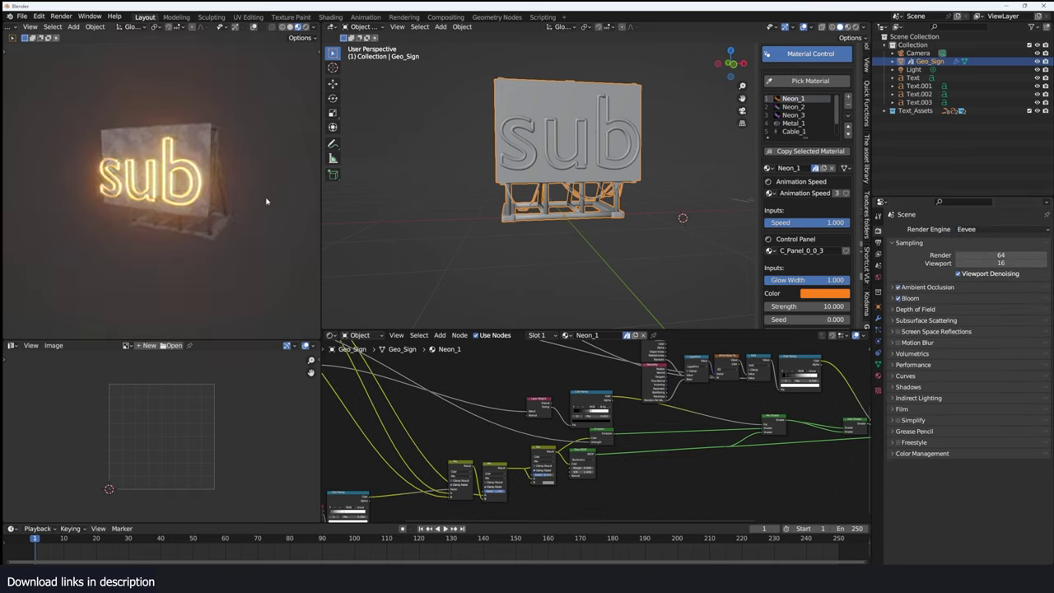
left_click(898, 331)
Change the Neon_1 material's glow color to a golden yellow
left_click(818, 294)
mouse_move(824, 234)
left_mouse_down()
mouse_move(854, 197)
mouse_move(851, 183)
mouse_move(809, 188)
mouse_move(841, 234)
mouse_move(815, 228)
left_mouse_up()
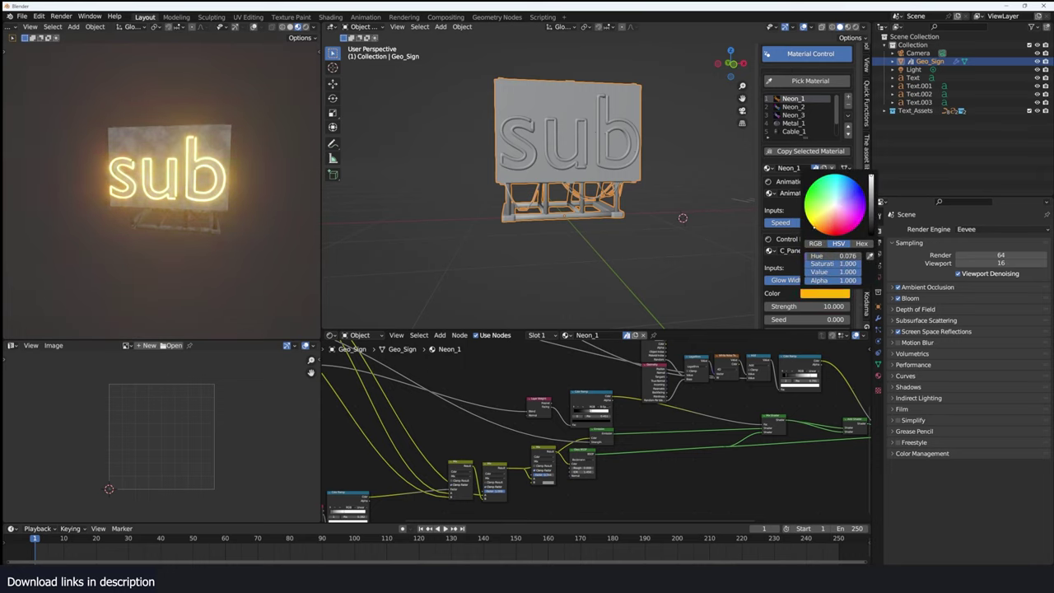
middle_click_drag(225, 109, 173, 119)
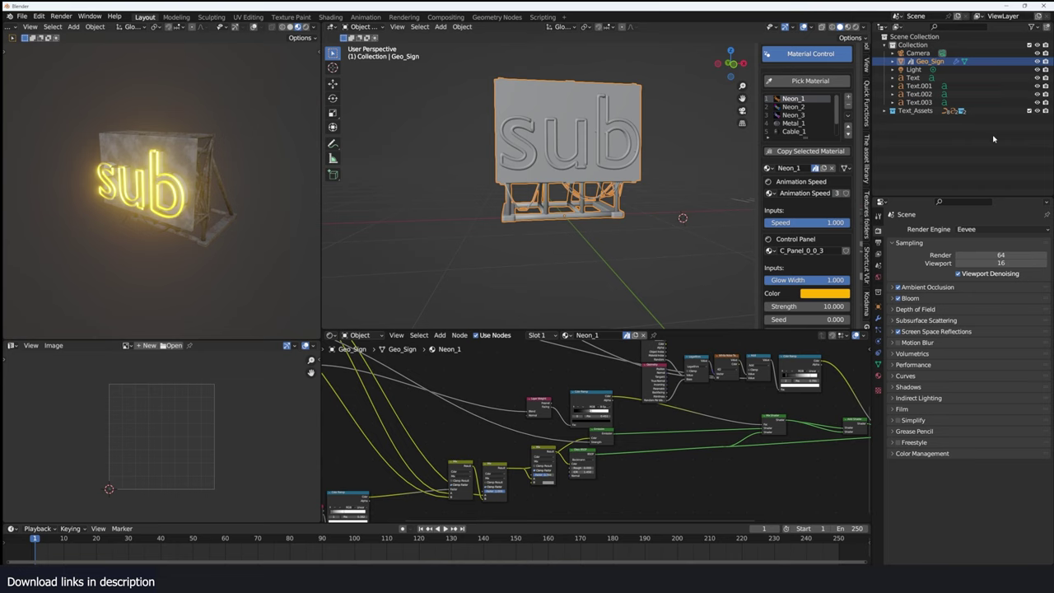
Randomize the sign's seed repeatedly to cycle its wording through the custom texts until it reads "Hello world"
scroll(803, 253, "up", 4)
scroll(582, 179, "up", 2)
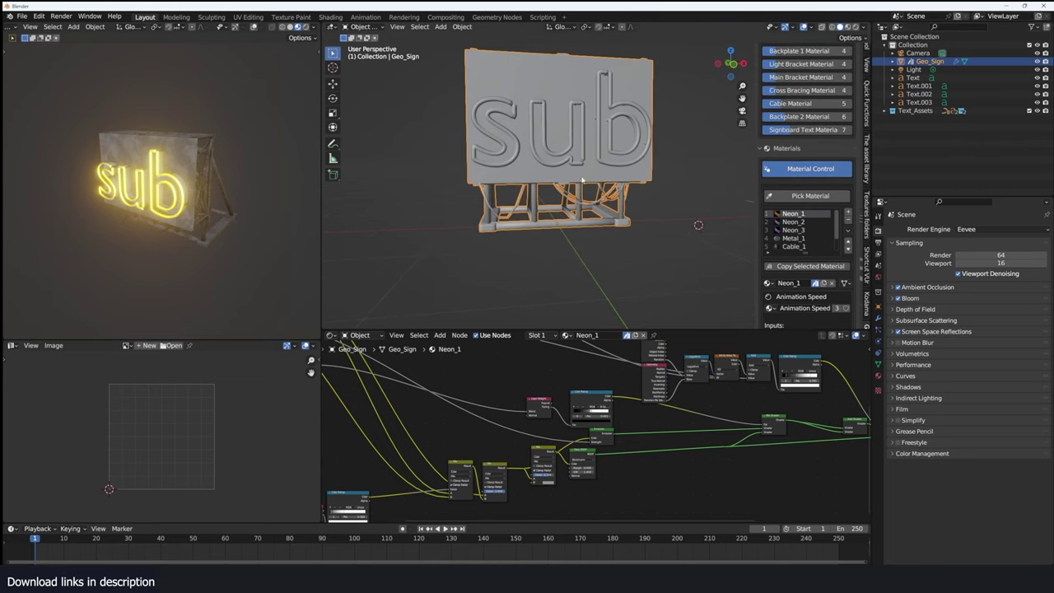
scroll(828, 162, "up", 9)
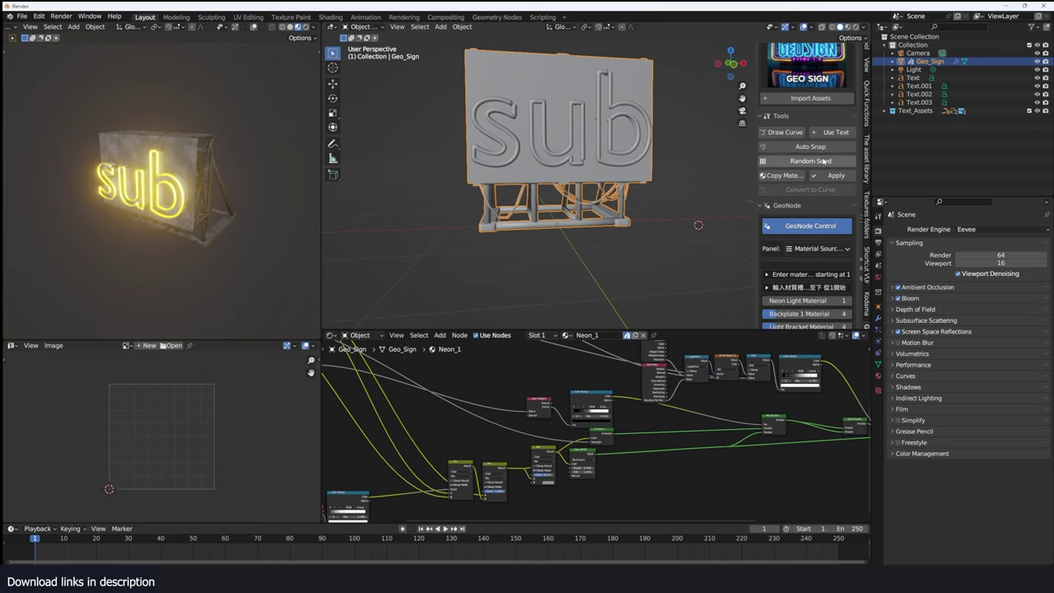
left_click(822, 161)
scroll(601, 169, "down", 2)
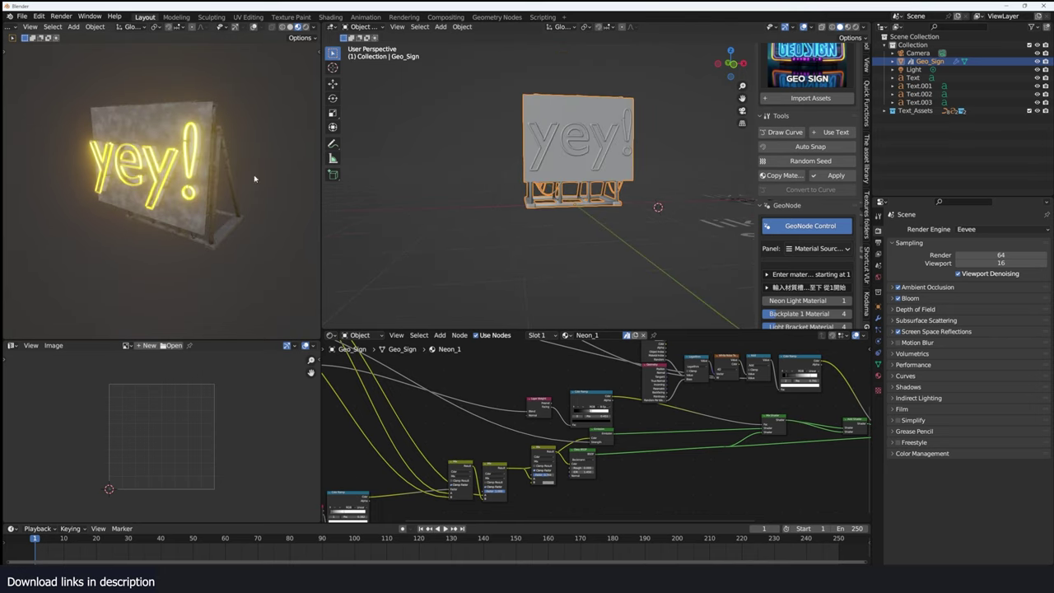
left_click(810, 161)
middle_click_drag(619, 174, 632, 181)
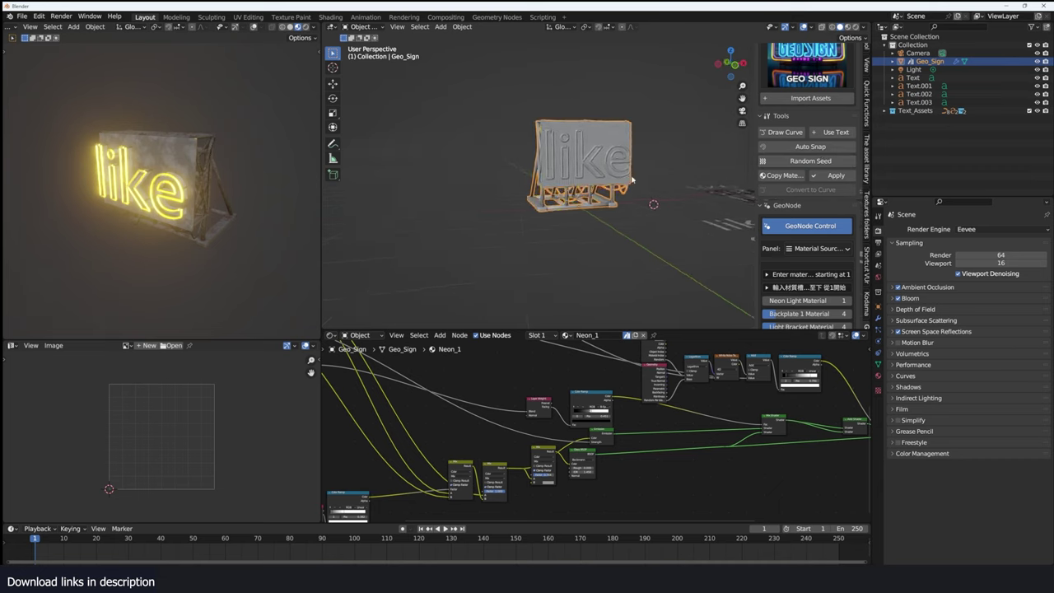
left_click(808, 163)
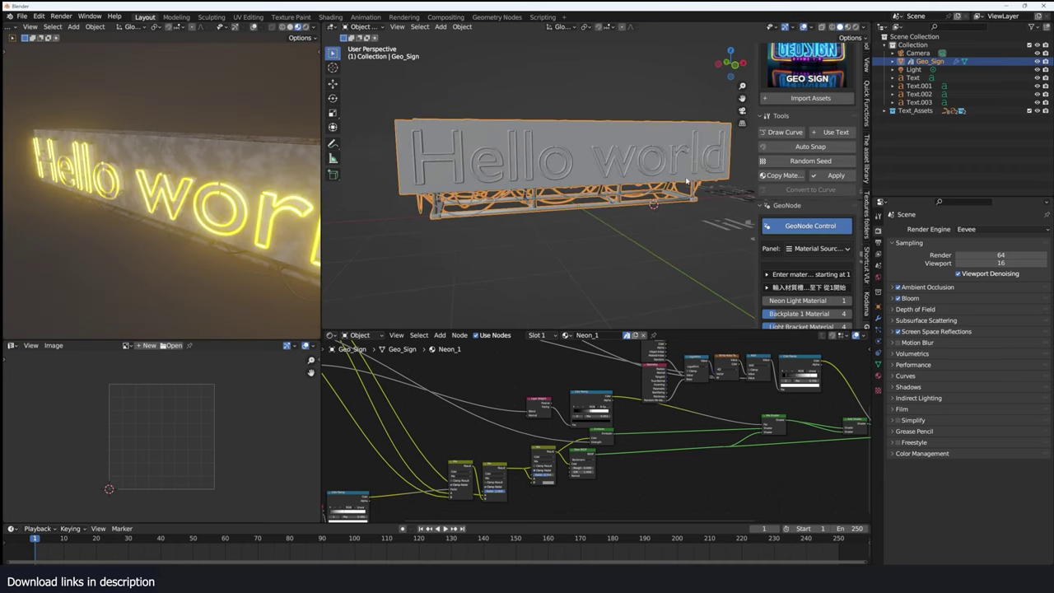
scroll(428, 181, "down", 1)
middle_click_drag(211, 206, 482, 199)
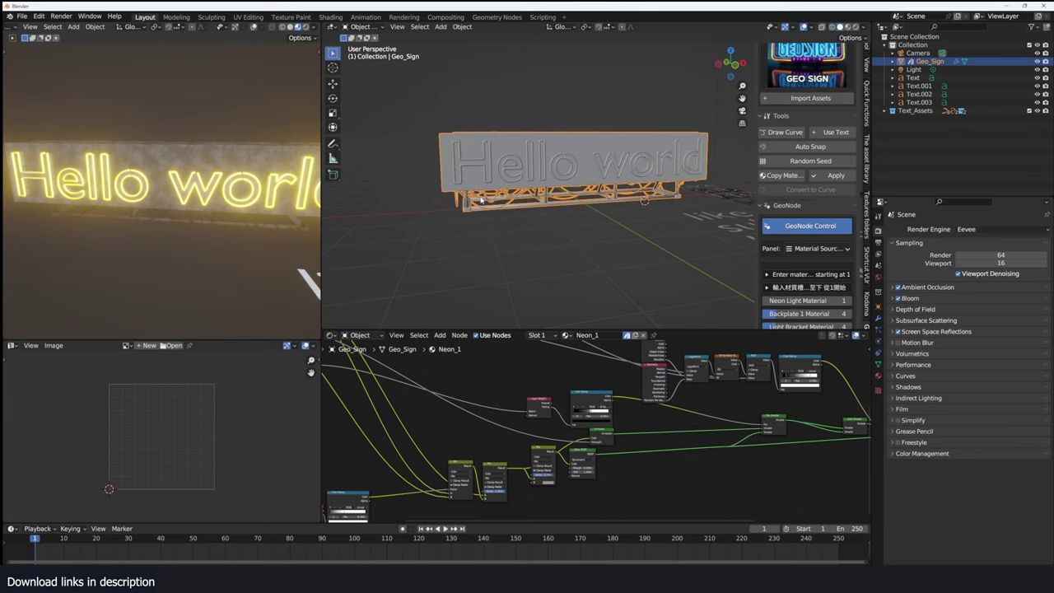
Import the Comprehensive Sign Assets Pack A from the Sign Text Assets library and reselect the sign
scroll(762, 162, "up", 3)
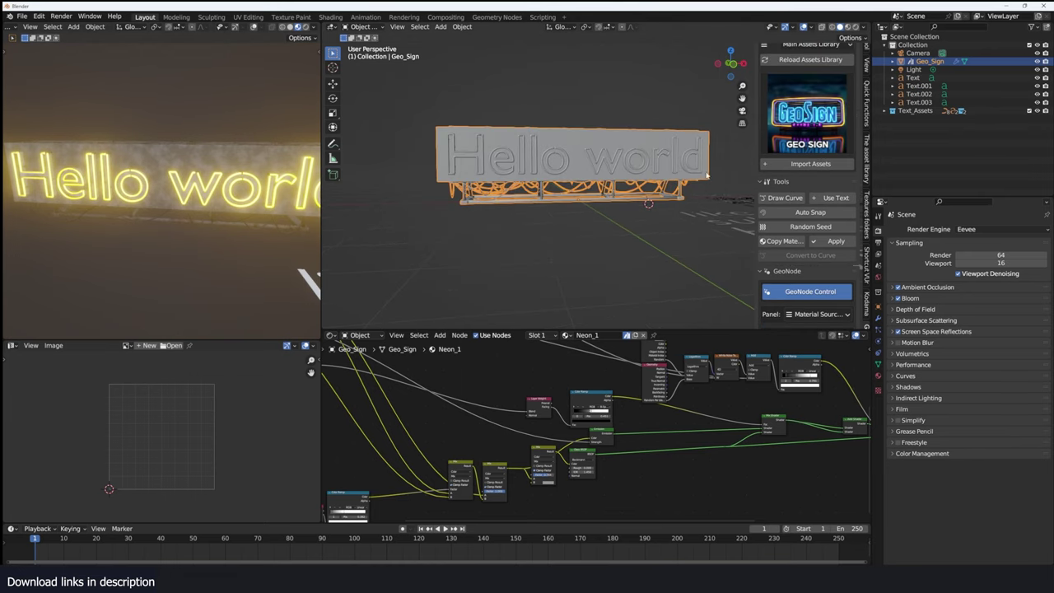
scroll(835, 202, "up", 3)
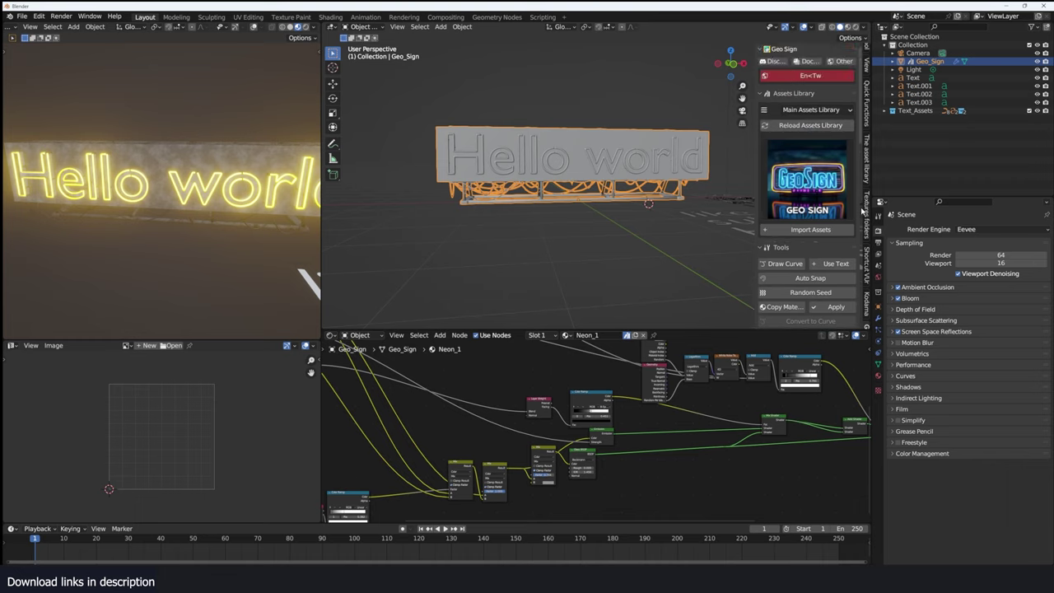
left_click(804, 112)
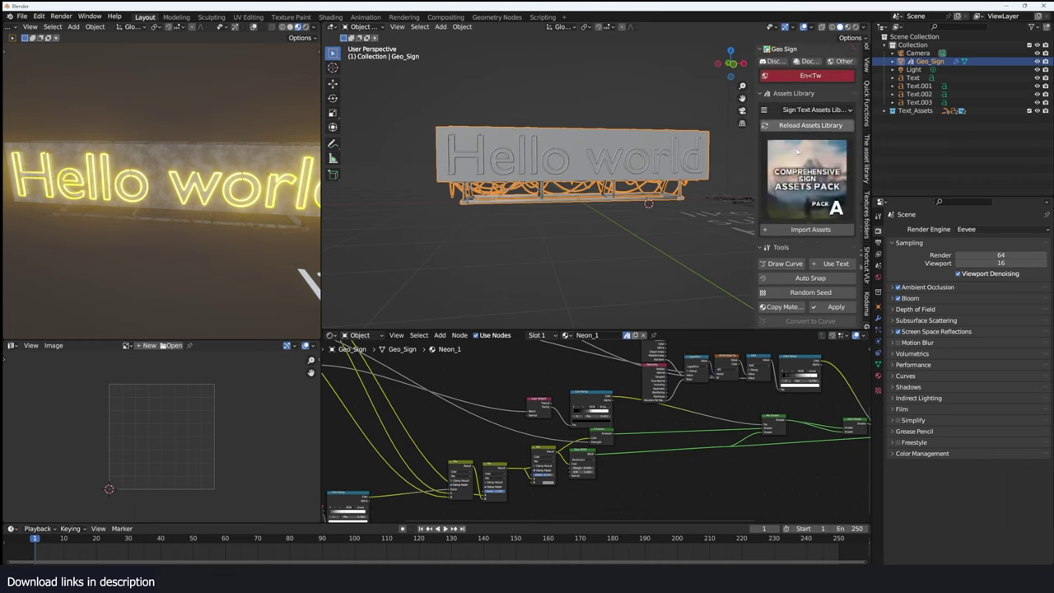
left_click(796, 149)
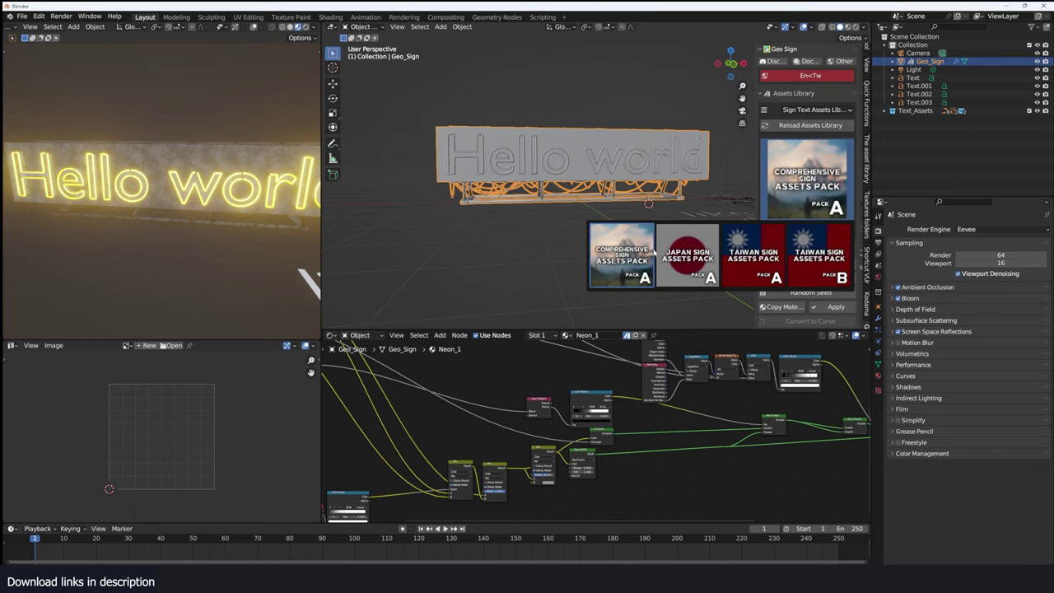
left_click(648, 265)
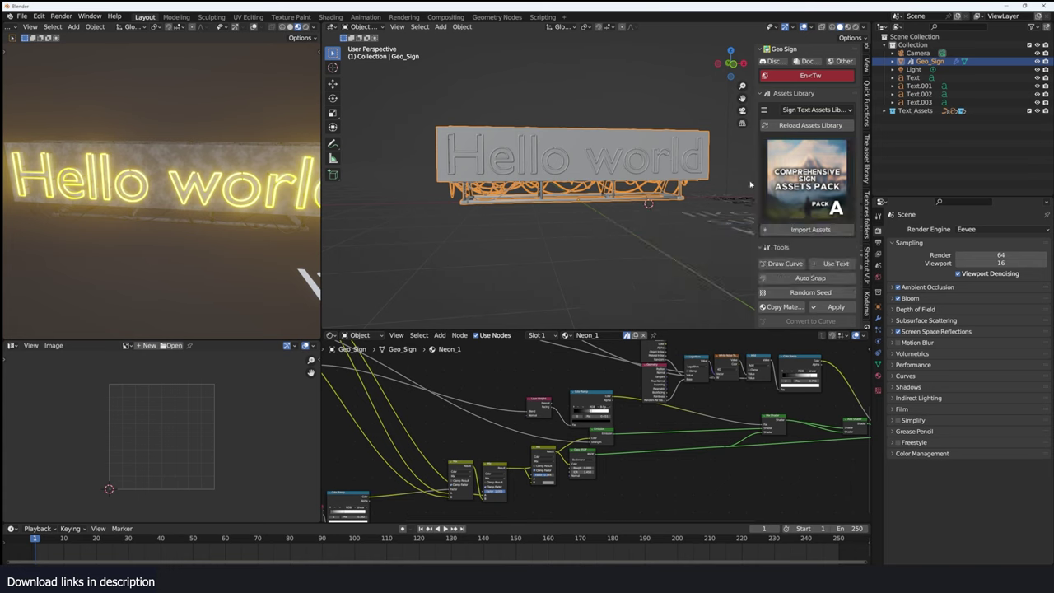
left_click(821, 233)
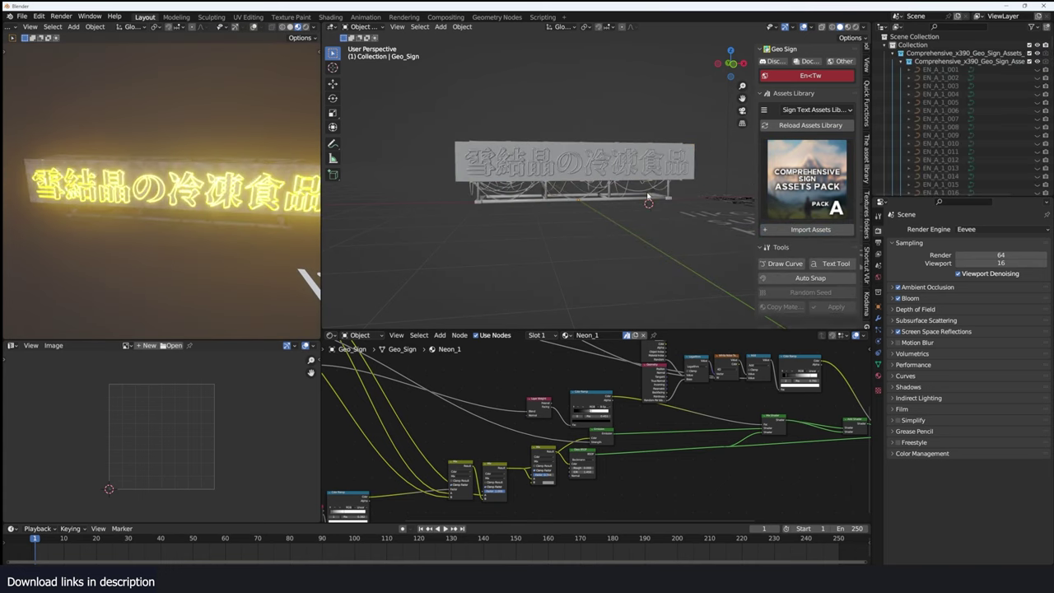
left_click(538, 156)
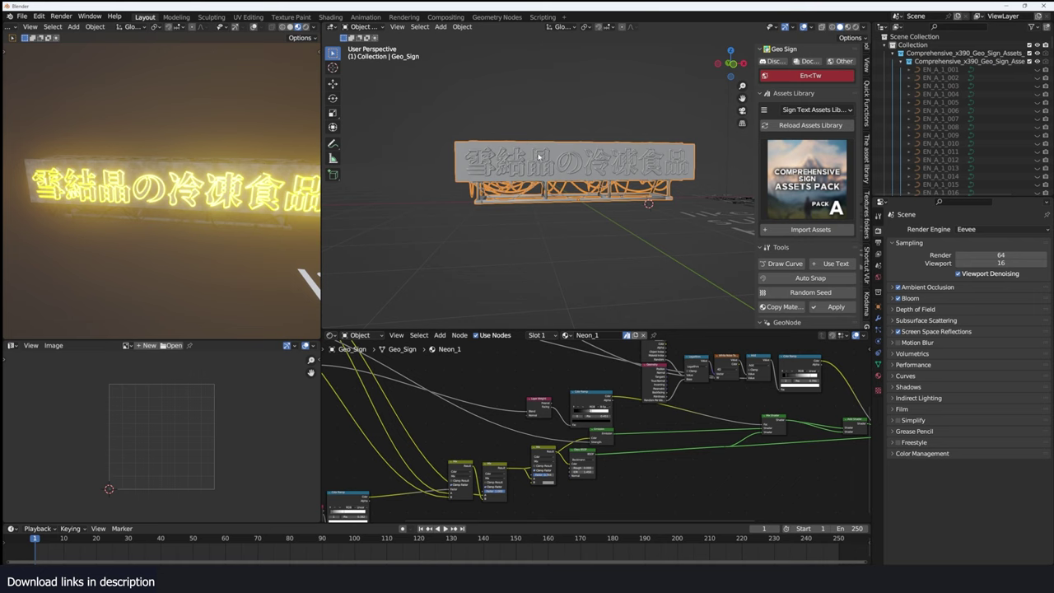
middle_click_drag(195, 167, 172, 180)
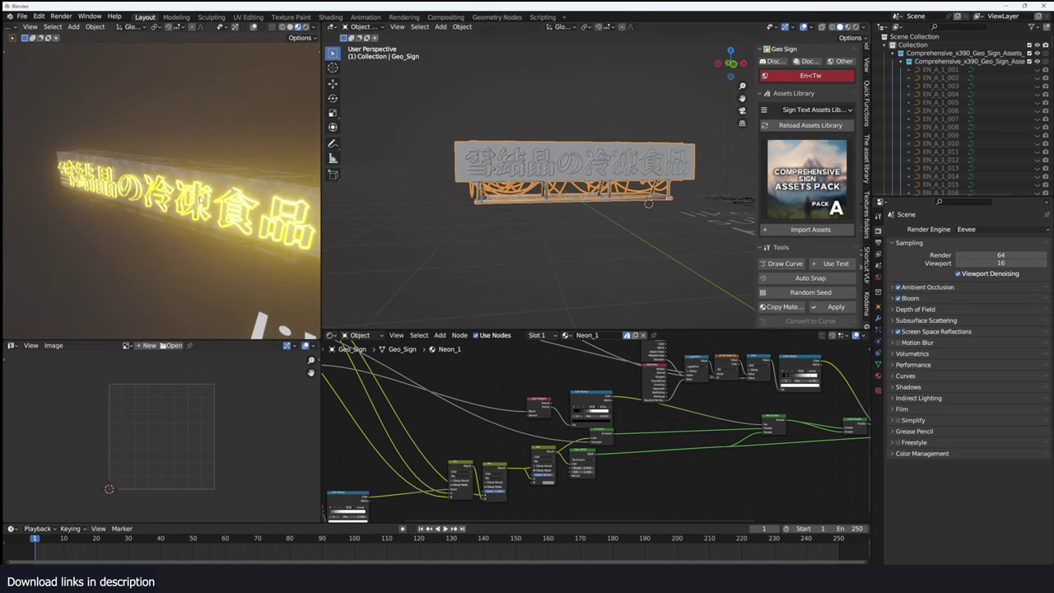
Randomize the sign's seed to draw its wording from the imported asset pack until it reads 露營家
middle_click_drag(494, 202, 512, 207)
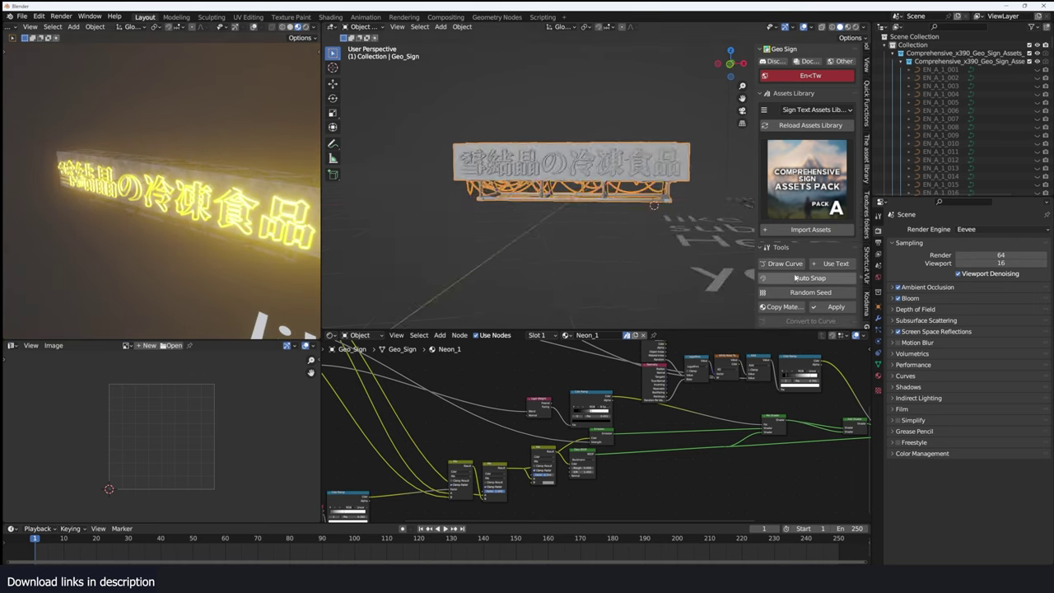
left_click(807, 294)
left_click(807, 295)
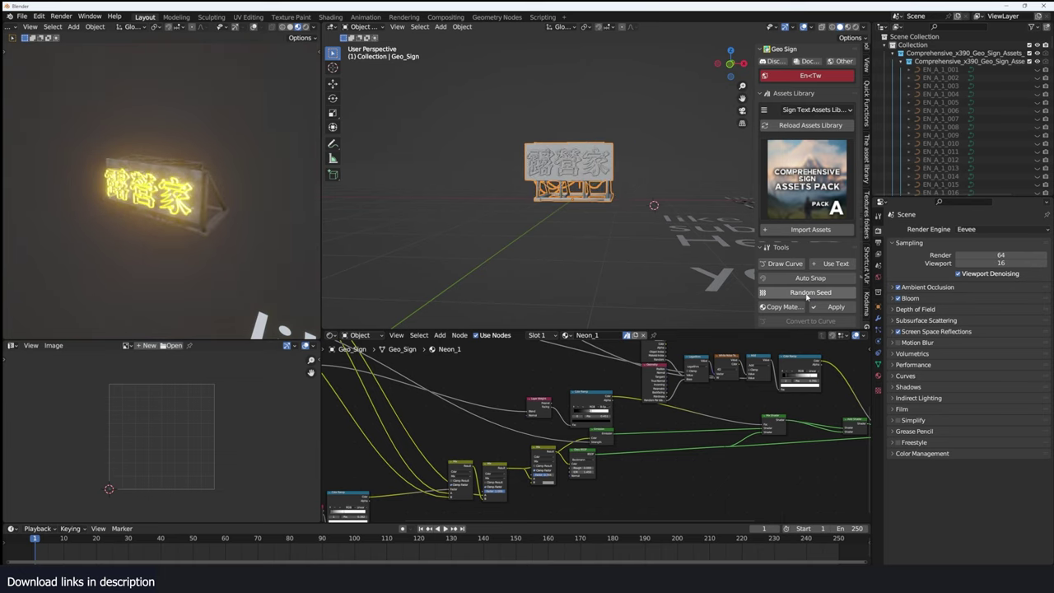
Preview the sign in rendered shading, switch the render engine to Cycles and turn off viewport denoising
left_click(307, 27)
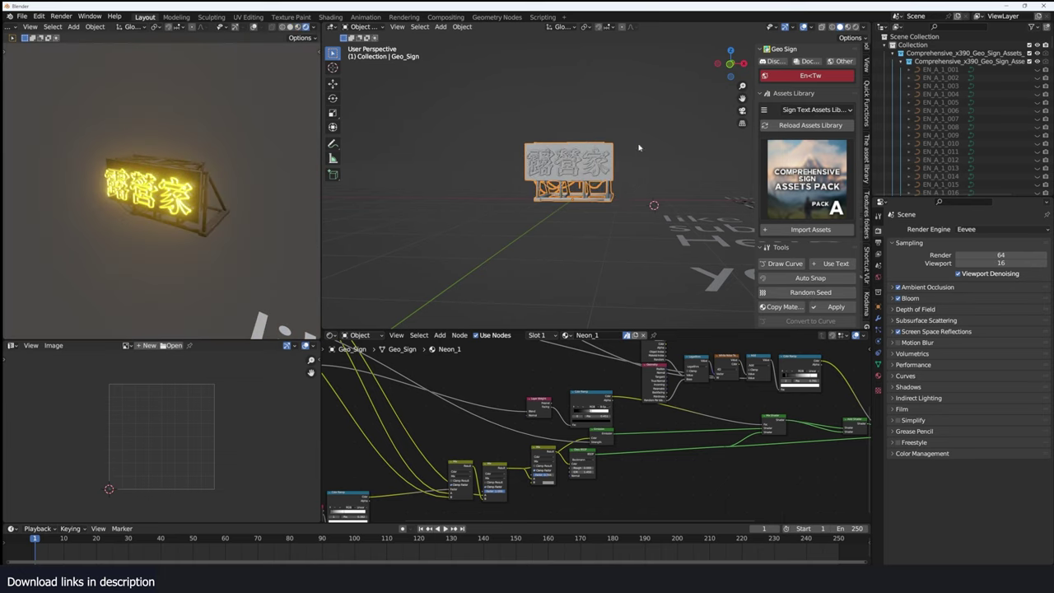
left_click(1000, 233)
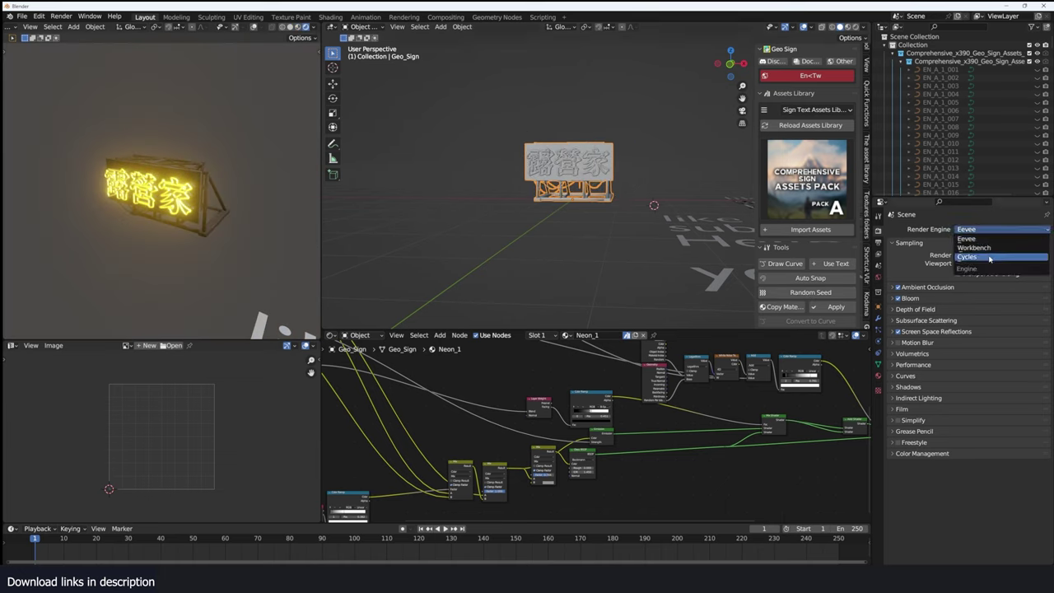
left_click(980, 257)
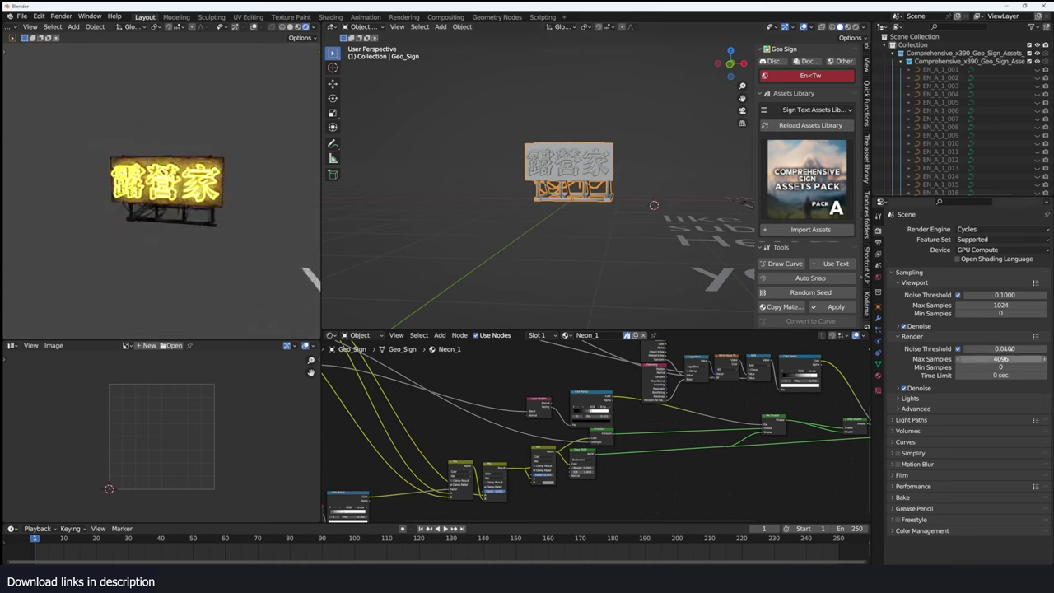
left_click(903, 326)
scroll(251, 189, "up", 1)
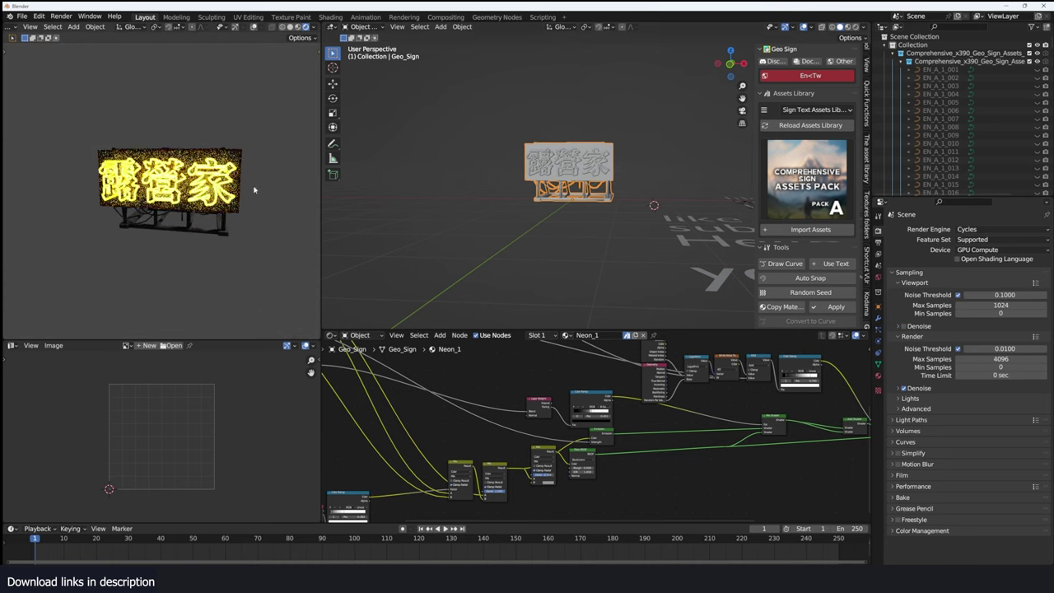
Show all of the sign's GeoNode settings and set its Seed to 2657 for the wording 宇宙の星
scroll(794, 266, "down", 10)
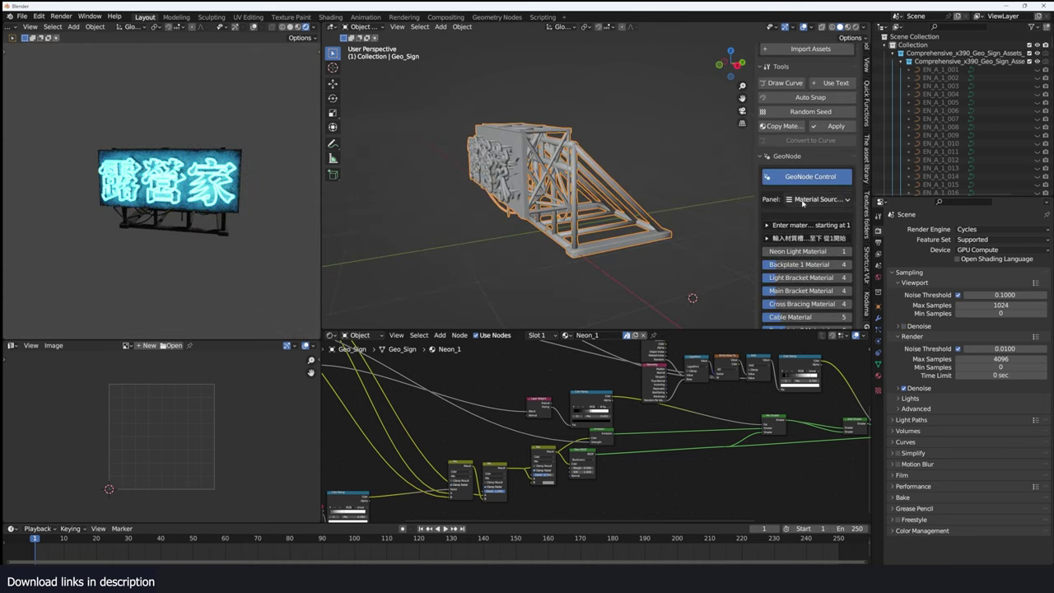
left_click(816, 200)
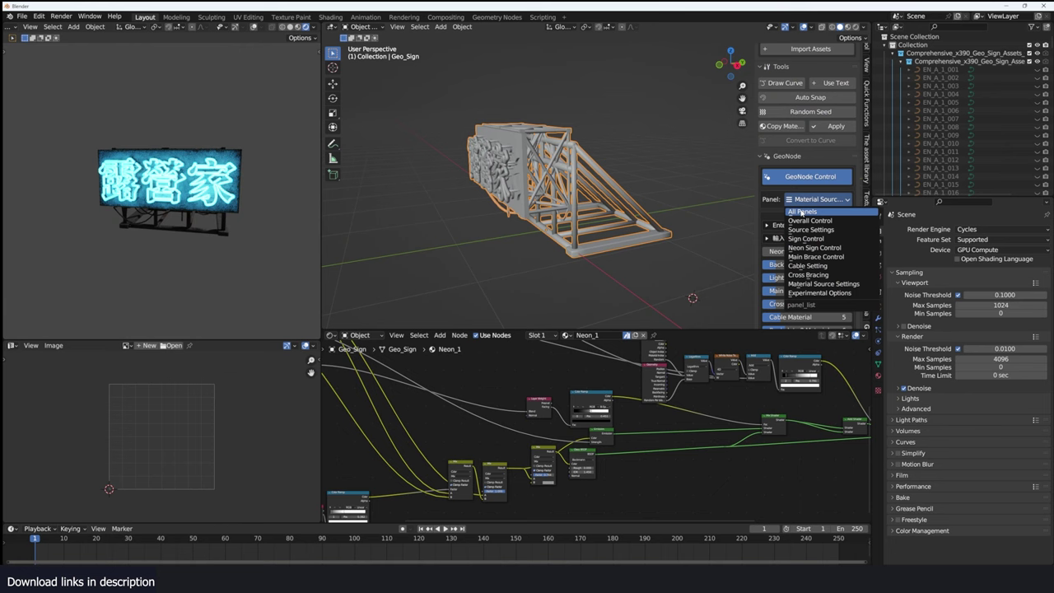
left_click(817, 211)
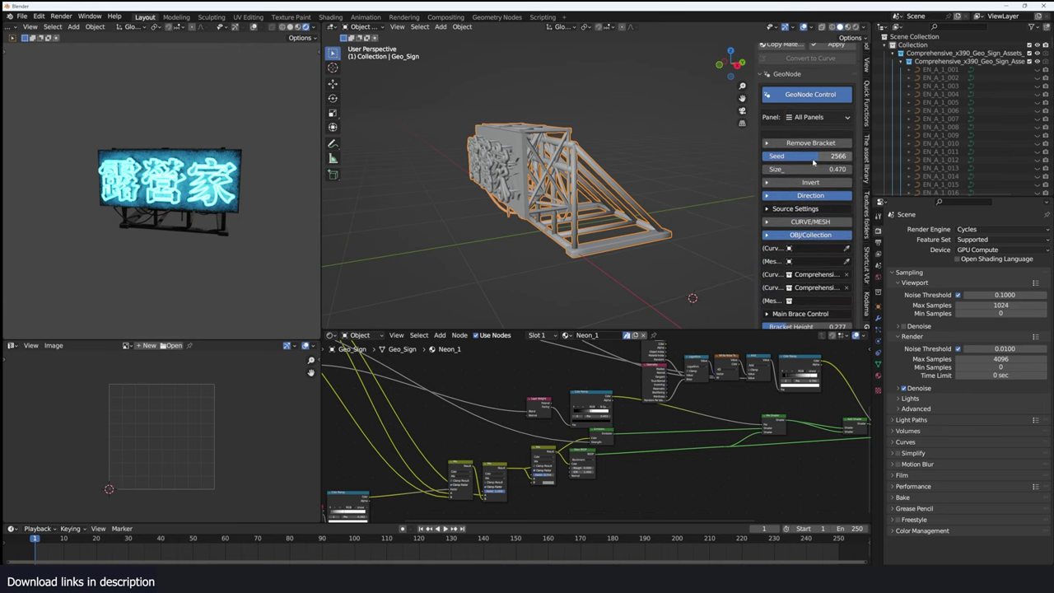
mouse_move(815, 159)
left_mouse_down()
mouse_move(848, 159)
mouse_move(818, 157)
left_mouse_up()
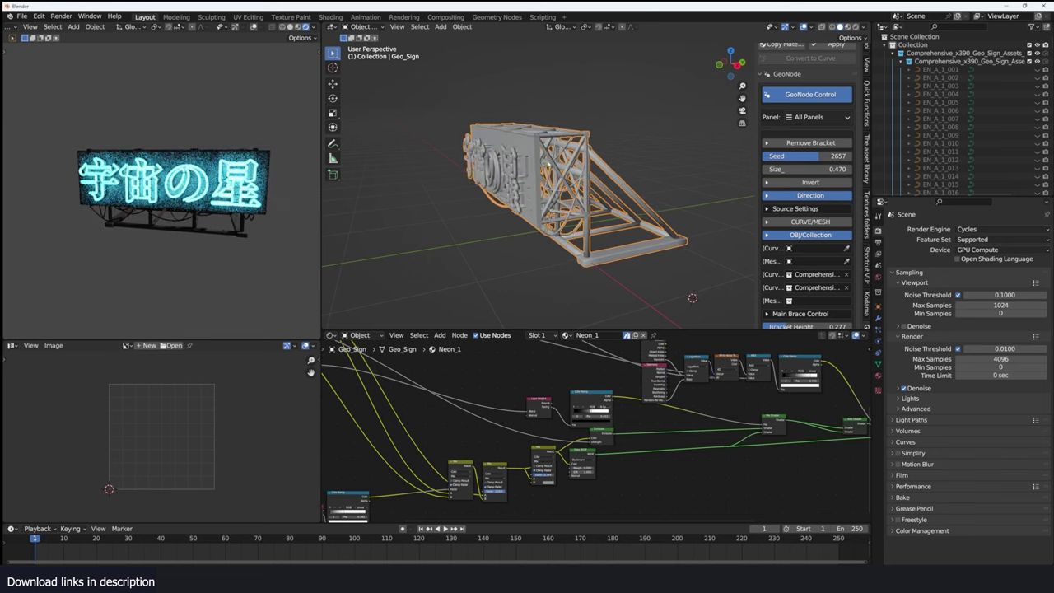
Duplicate the sign and place the copy beside the original, about -3.73 m along X
middle_click_drag(495, 155, 638, 168)
scroll(584, 166, "down", 4)
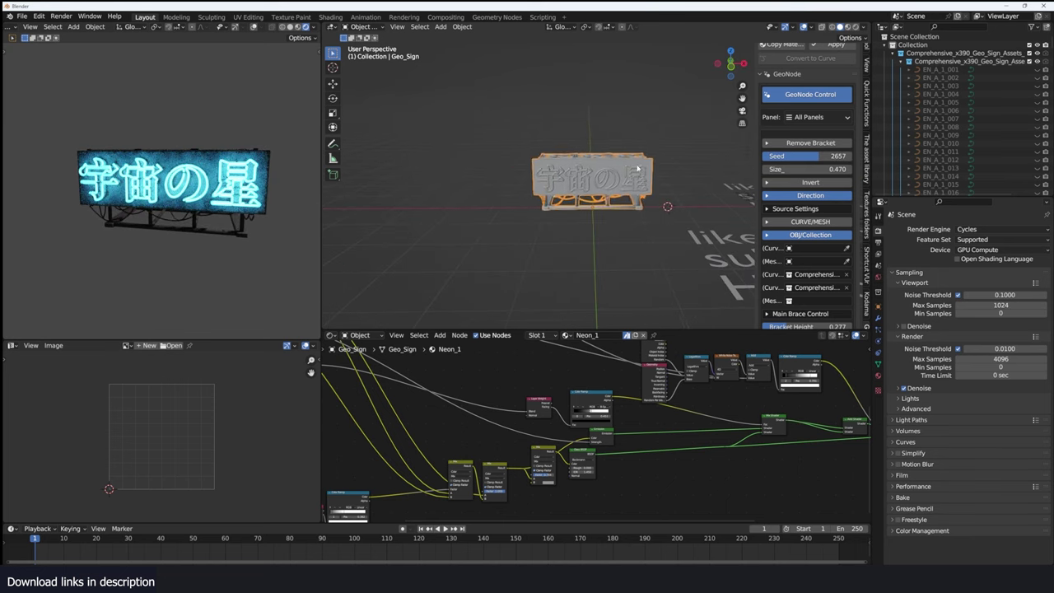
key("shift+d")
left_click(459, 161)
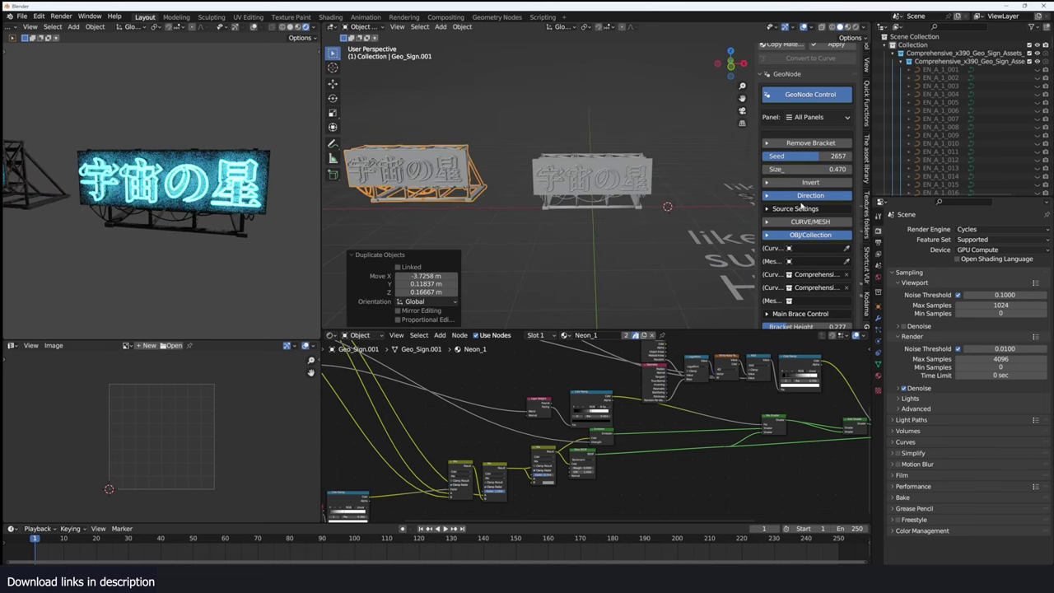
Set the duplicated sign's Seed to 3293 and move it about -3.63 m further along X, clear of the original
left_click_drag(818, 156, 822, 157)
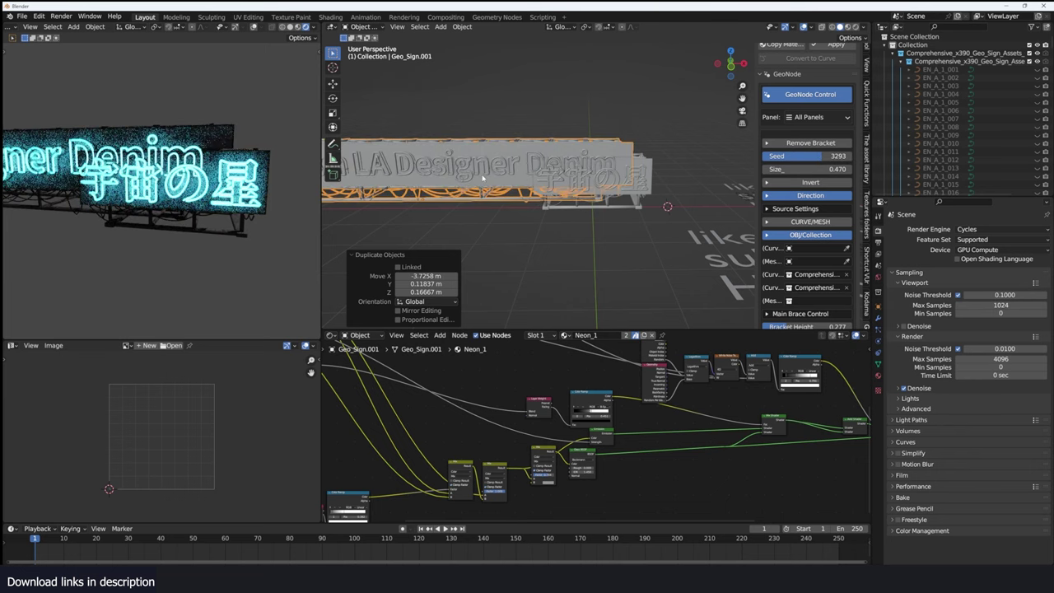
scroll(544, 163, "down", 2)
key("g")
left_click(413, 168)
scroll(475, 188, "down", 4)
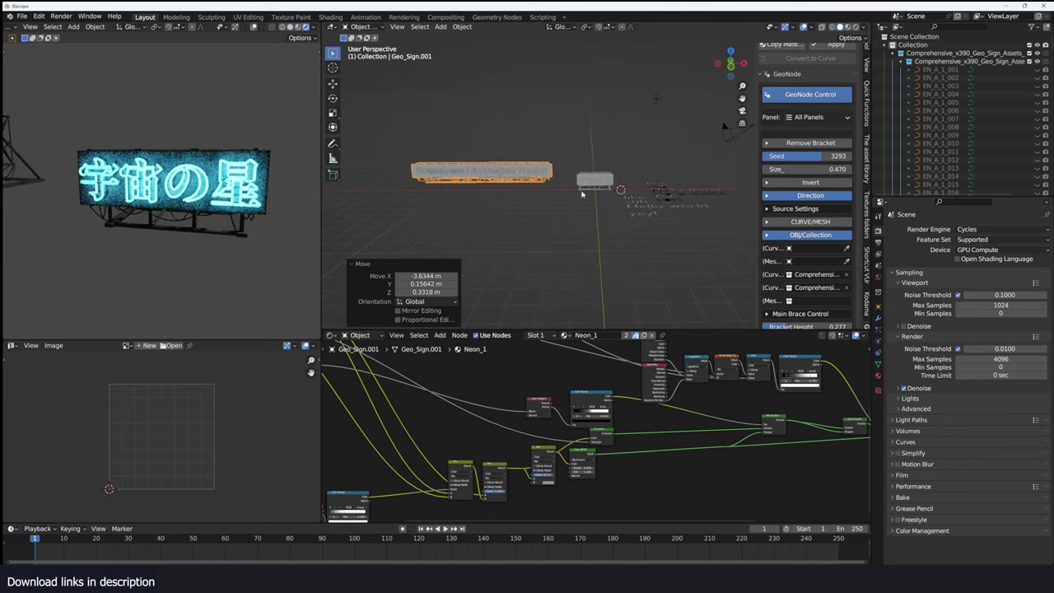
Turn off Direction for the duplicated sign so that it runs vertically
scroll(200, 167, "down", 4)
middle_click_drag(203, 182, 289, 200)
scroll(593, 208, "up", 2)
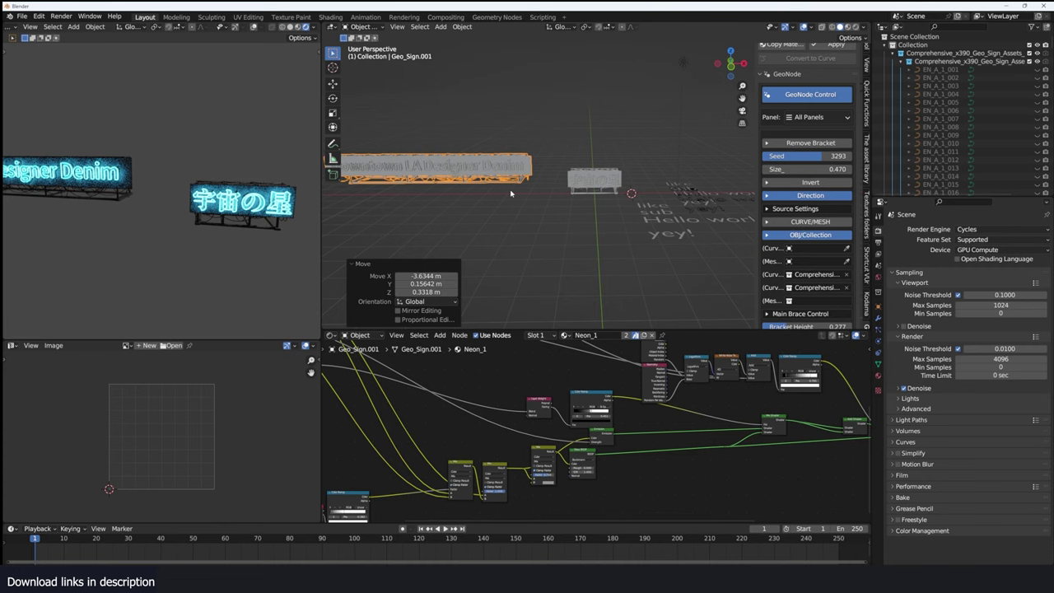
scroll(510, 193, "up", 1)
left_click(787, 197)
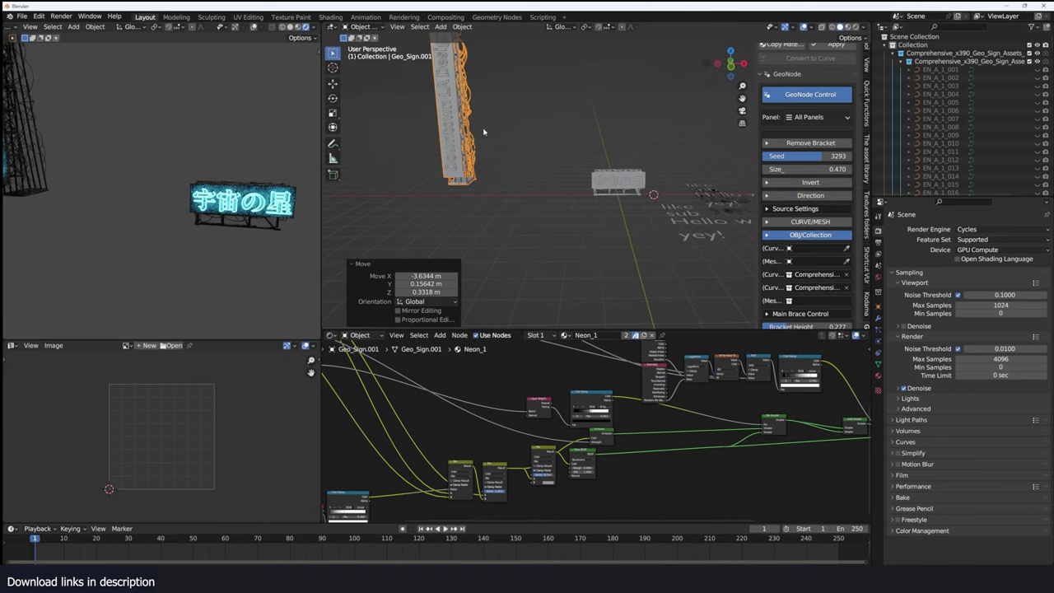
middle_click_drag(449, 46, 502, 130, "shift")
middle_click_drag(105, 95, 202, 145)
scroll(620, 253, "up", 1)
middle_click_drag(620, 253, 535, 168)
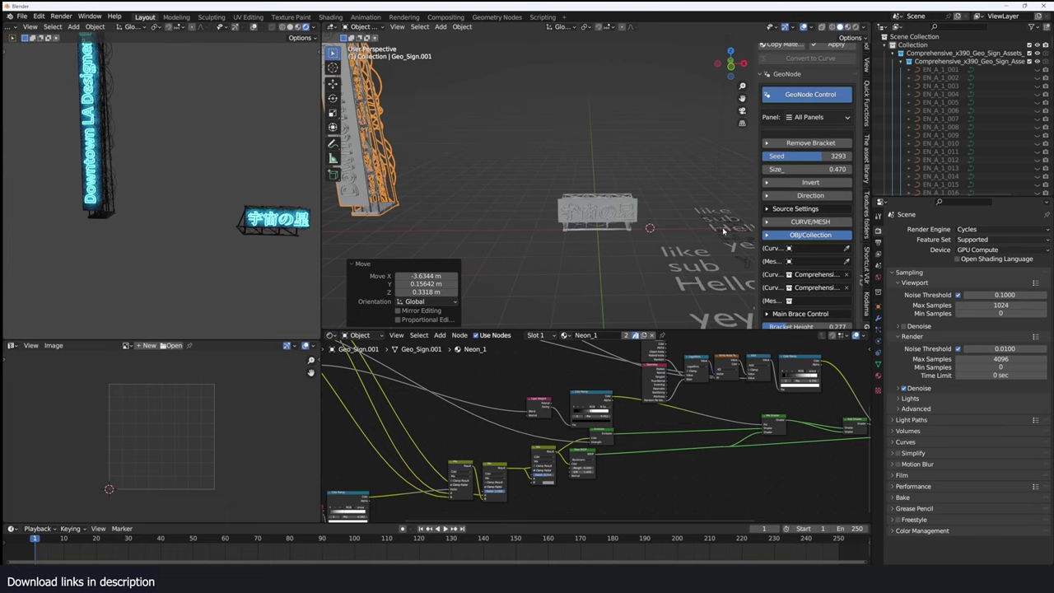
Draw a looping freehand curve with Draw Curve in the empty area beyond the text objects
scroll(651, 220, "up", 2)
middle_click_drag(650, 198, 461, 210, "shift")
scroll(831, 107, "up", 1)
scroll(832, 107, "up", 3)
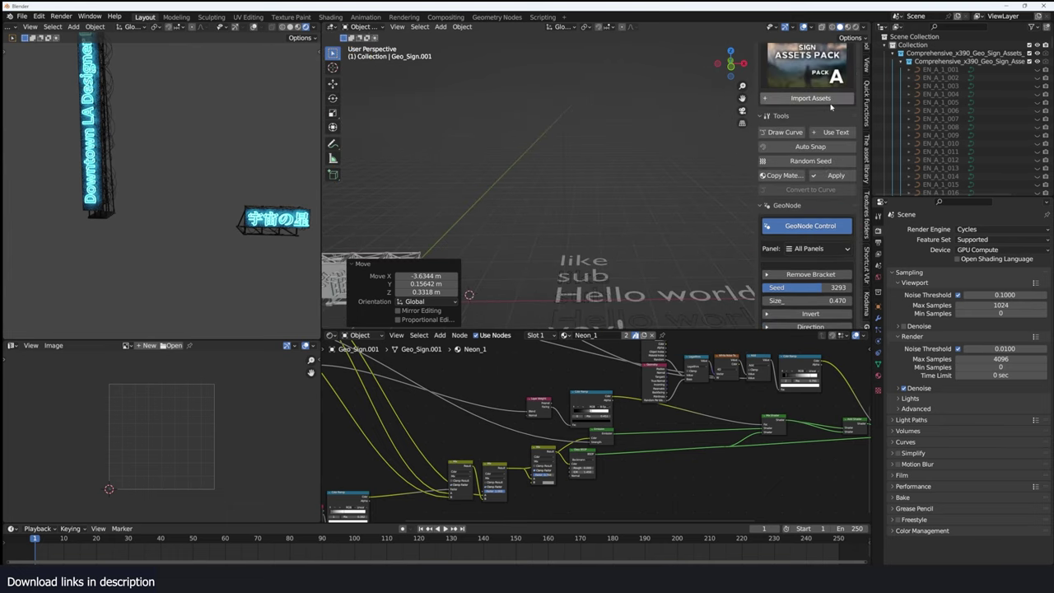
left_click(783, 132)
key("KP_7")
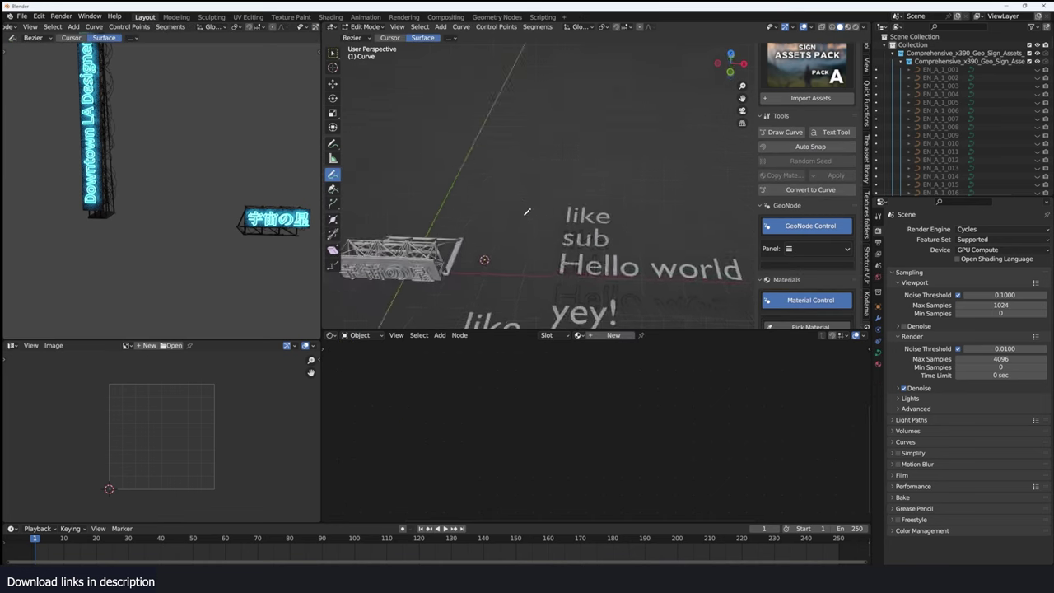
left_click_drag(558, 195, 665, 164)
middle_click_drag(672, 179, 602, 192, "shift")
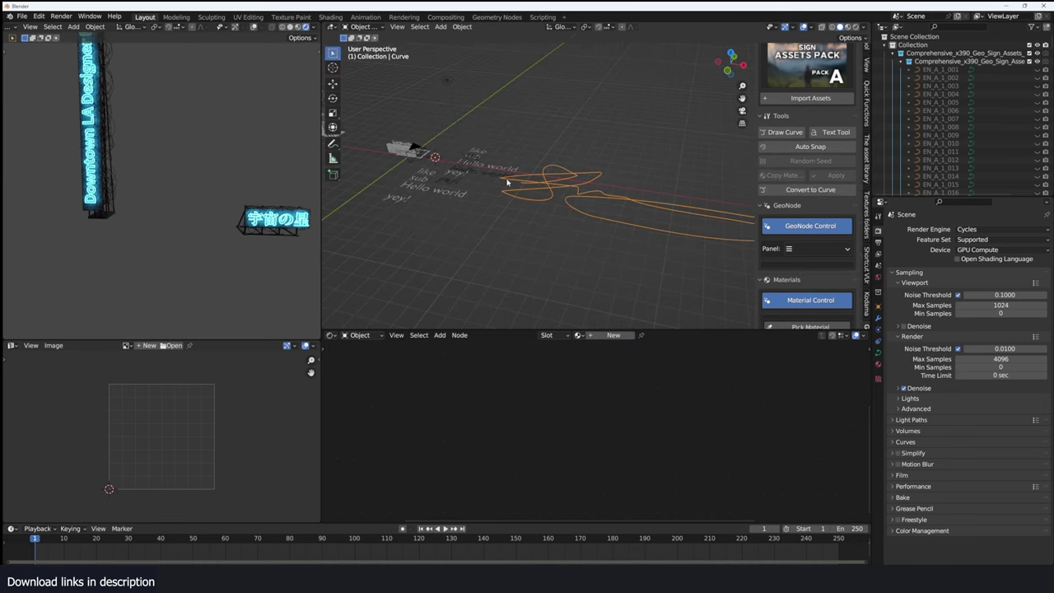
middle_click_drag(507, 183, 625, 183, "shift")
Select the original sign and, in its Source Settings, turn off OBJ/Collection and turn on CURVE/MESH
left_click(493, 148)
scroll(535, 175, "up", 4)
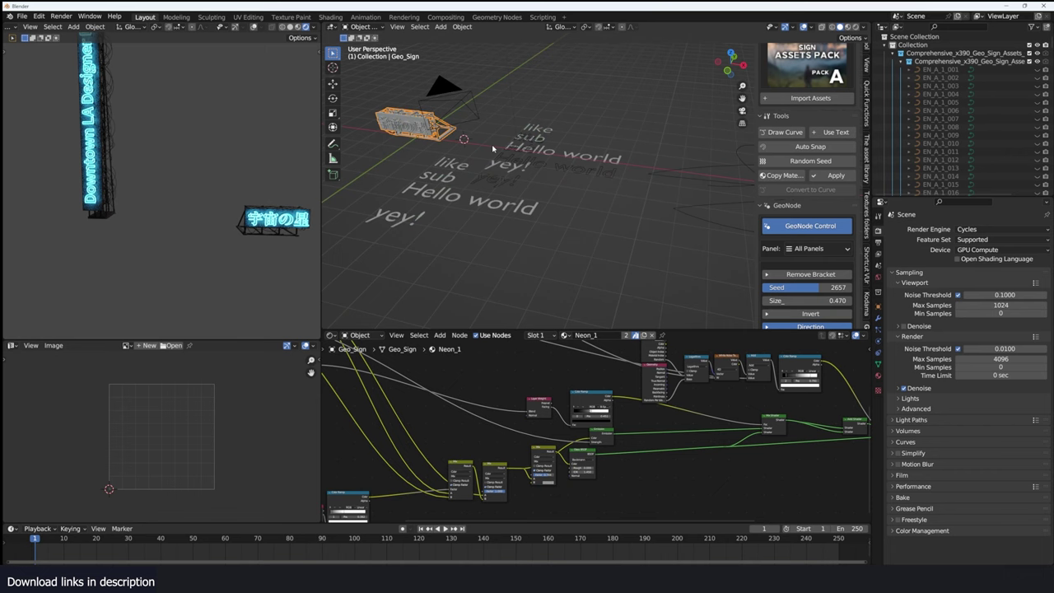
middle_click_drag(534, 177, 606, 212, "shift")
scroll(606, 212, "up", 3)
scroll(770, 187, "down", 4)
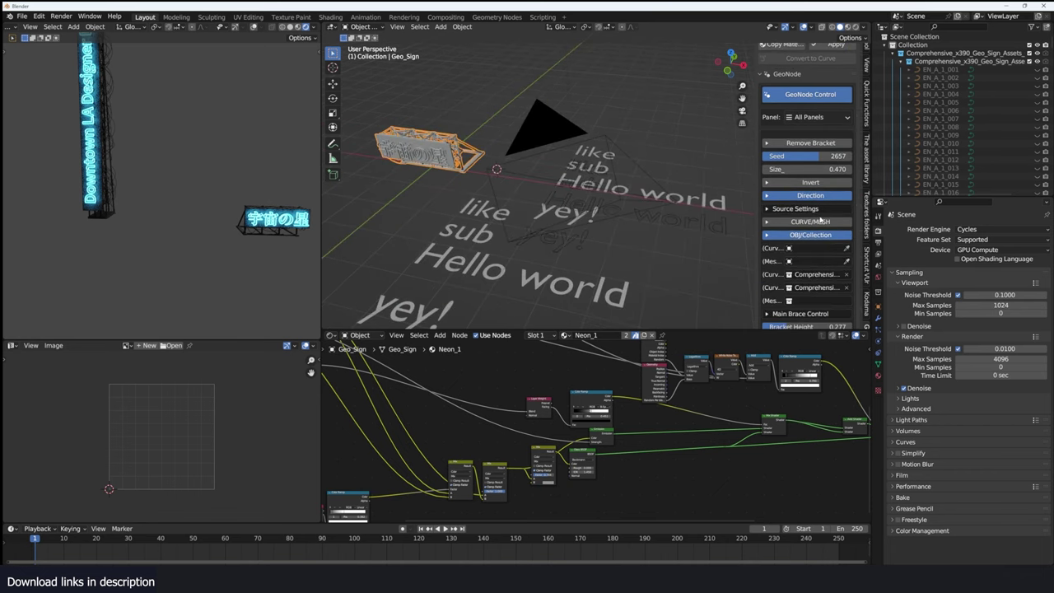
scroll(770, 188, "up", 2)
left_click(809, 167)
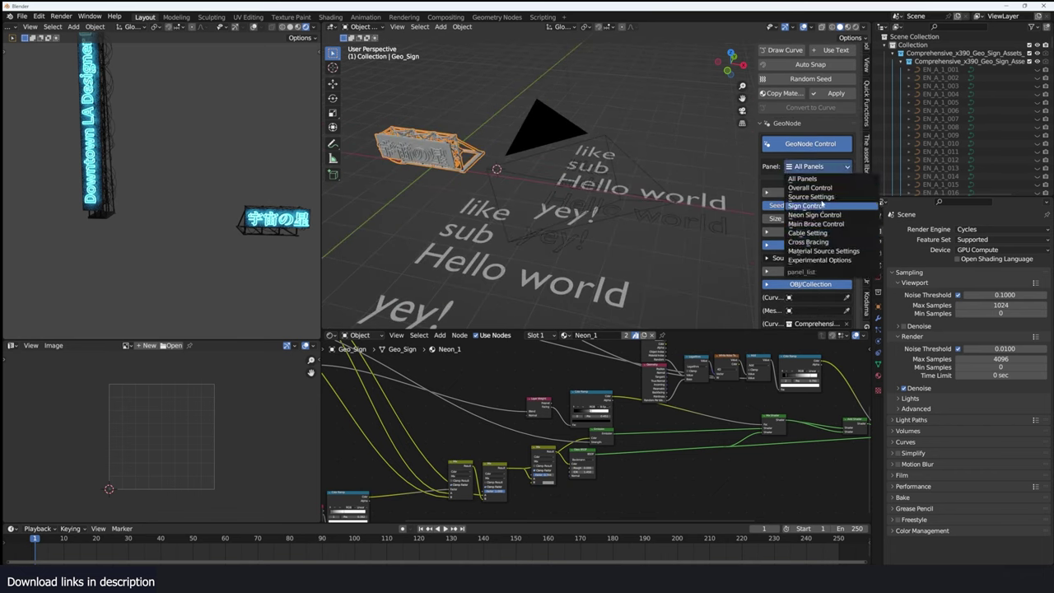
left_click(824, 197)
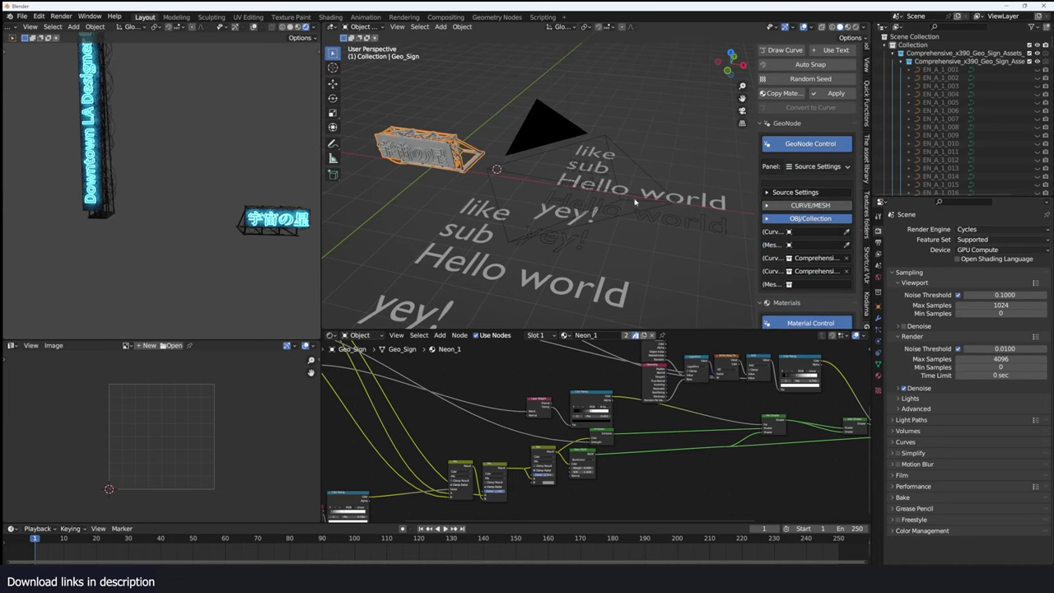
middle_click_drag(513, 197, 754, 163)
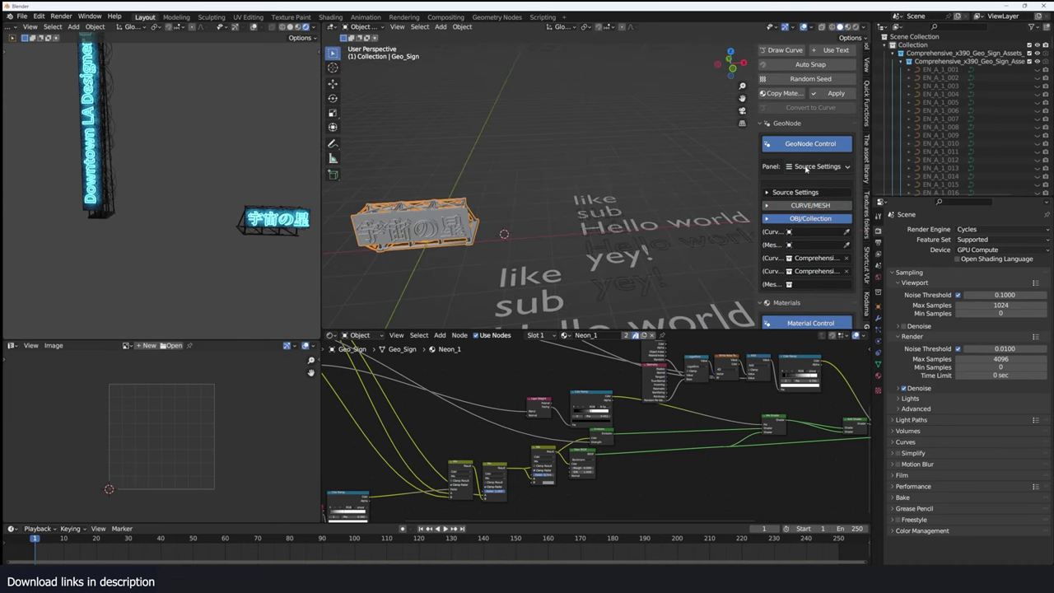
left_click(820, 219)
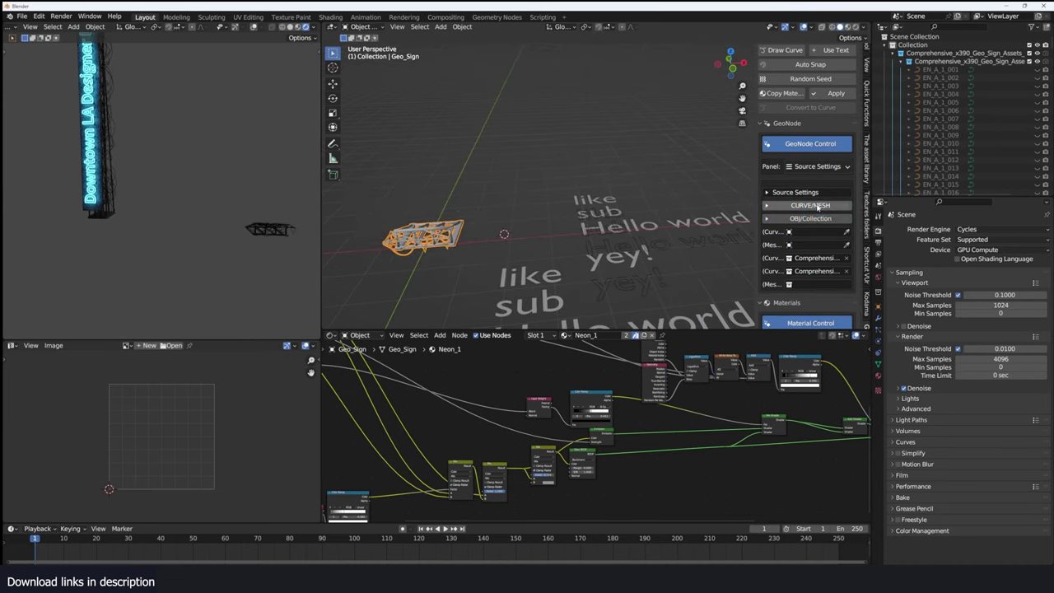
left_click(817, 207)
Pick the freehand curve as the original sign's curve source and turn CURVE/MESH off
middle_click_drag(536, 215, 560, 209, "shift")
scroll(568, 212, "down", 2)
middle_click_drag(700, 230, 605, 223, "shift")
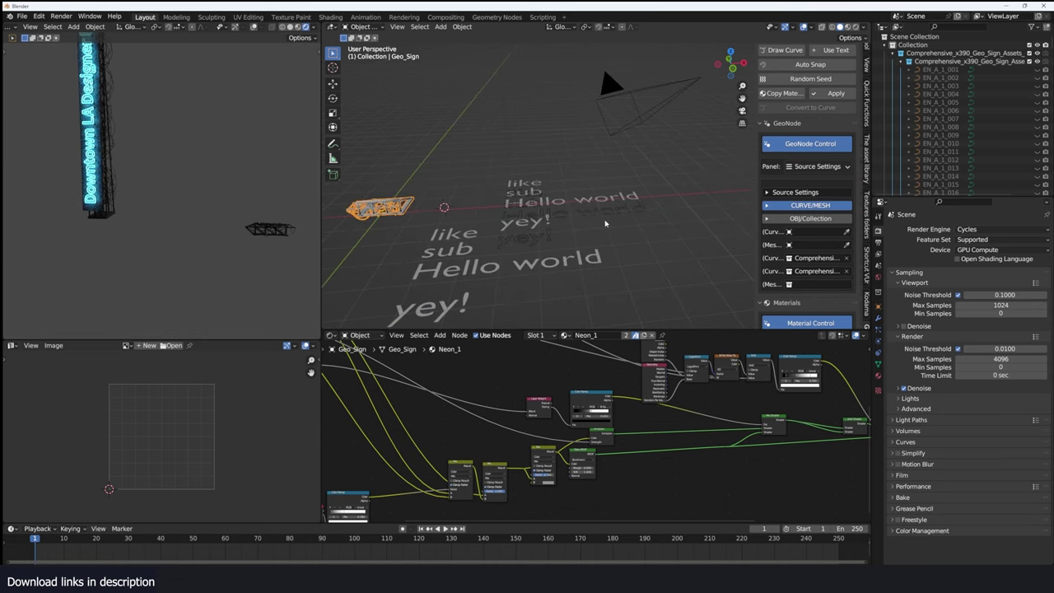
scroll(519, 231, "down", 2)
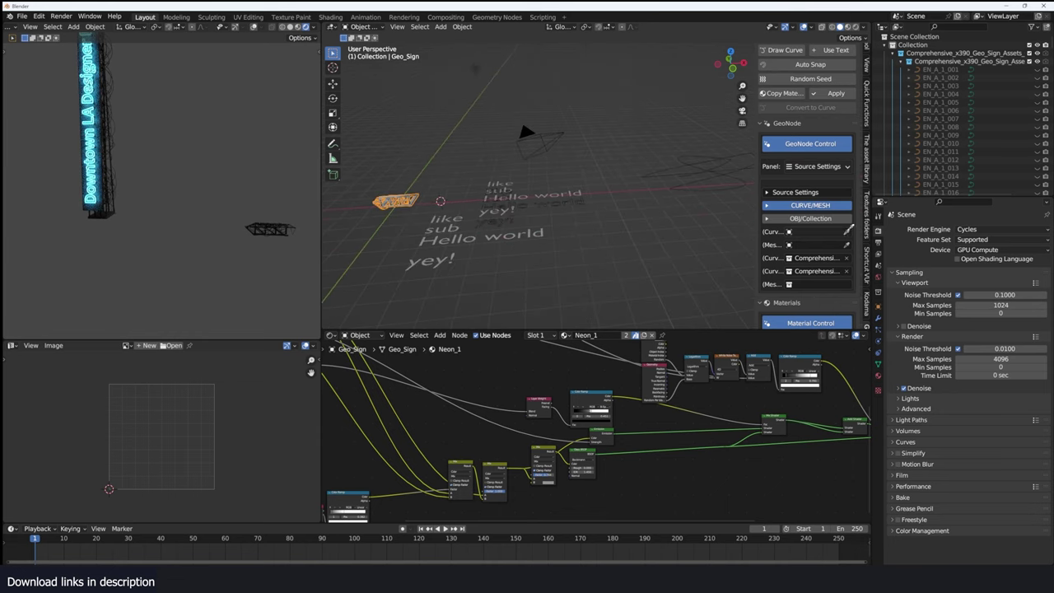
left_click(694, 155)
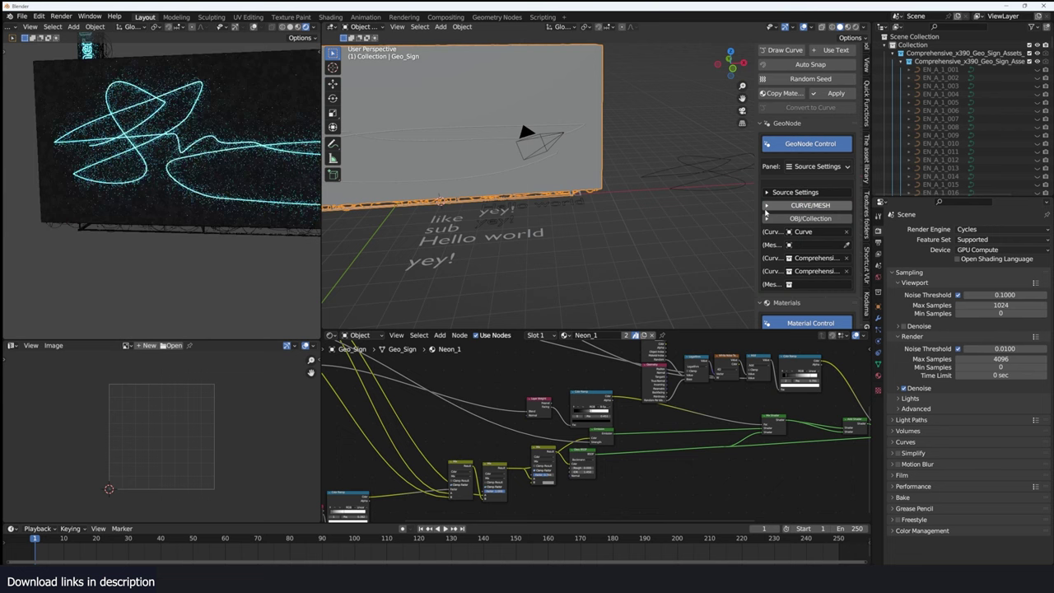
In the Sign Control settings, set the sign's body size to 1.608 and its rectangular backplate value to 0.223
middle_click_drag(502, 177, 489, 218)
middle_click_drag(600, 250, 616, 250)
scroll(839, 254, "down", 3)
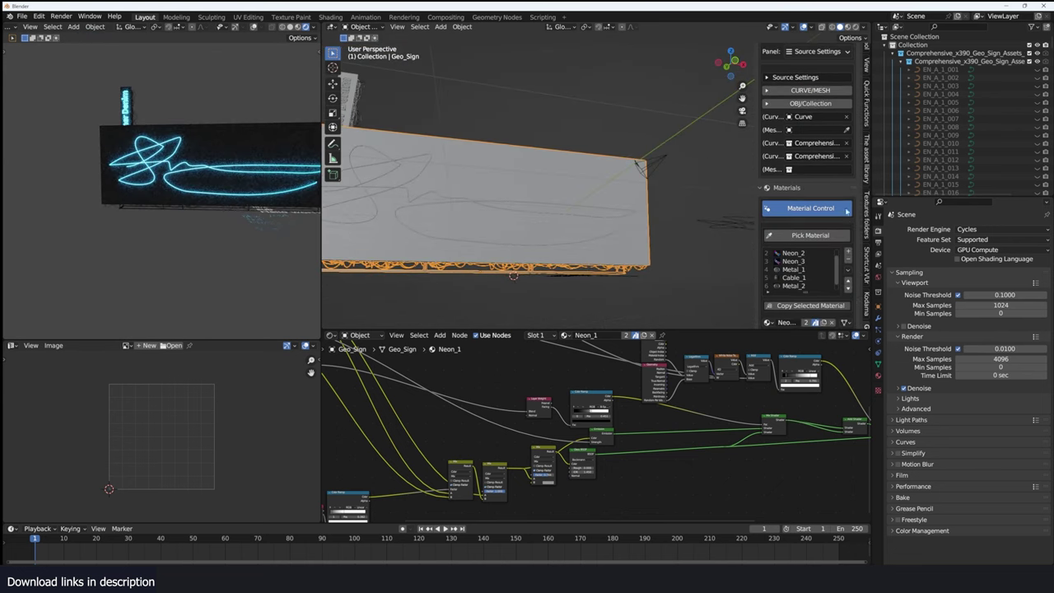
scroll(846, 210, "down", 2)
scroll(823, 164, "up", 5)
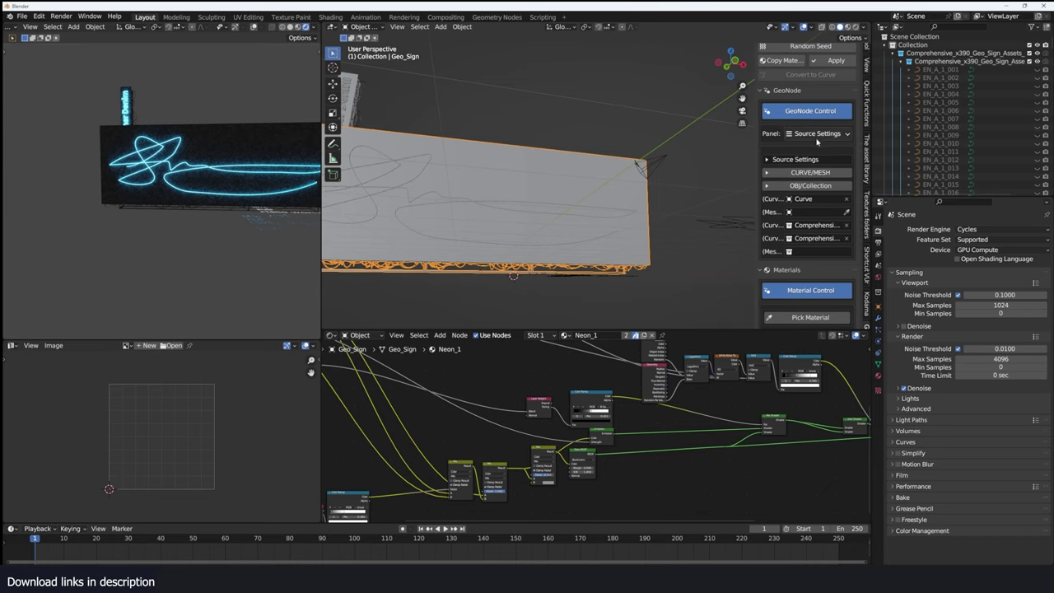
left_click(818, 136)
left_click(815, 169)
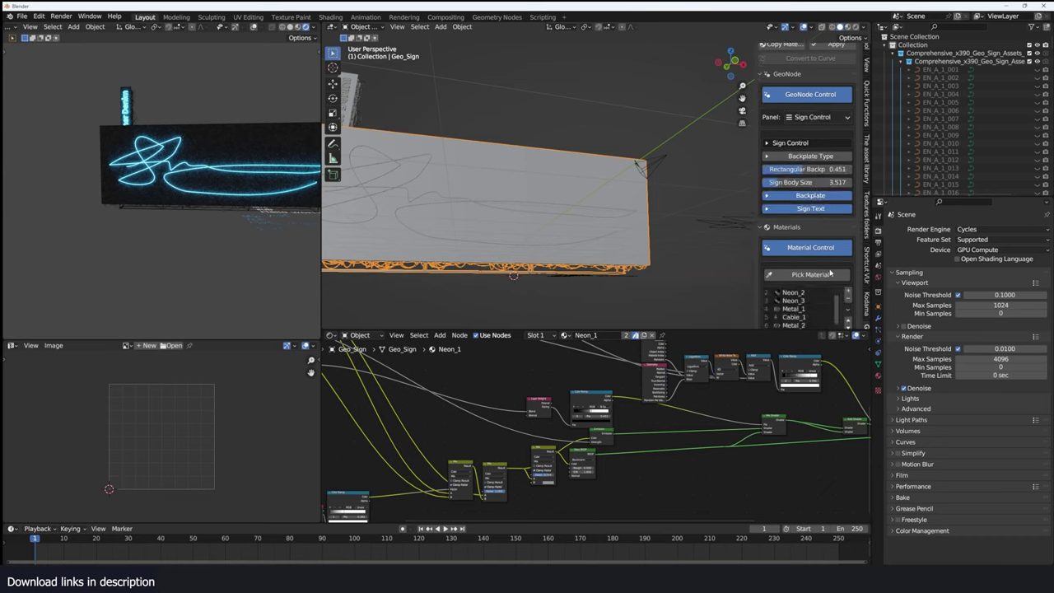
scroll(786, 192, "down", 1)
mouse_move(792, 166)
left_mouse_down()
mouse_move(735, 166)
mouse_move(784, 153)
left_mouse_up()
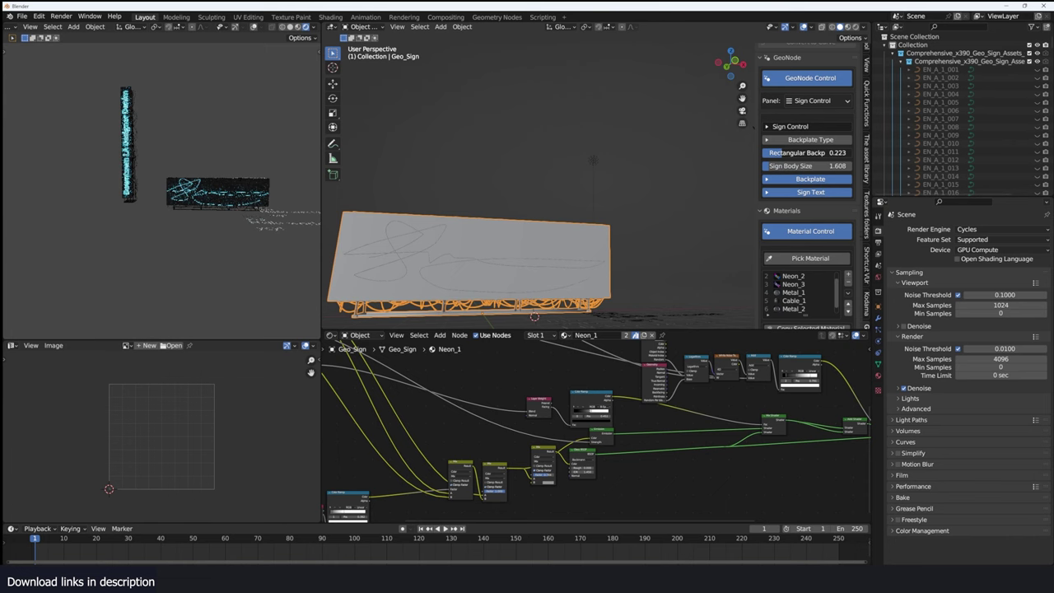
Try the alternative Backplate Type on the curve sign
middle_click_drag(428, 231, 674, 174)
left_click(808, 141)
middle_click_drag(751, 154, 716, 165)
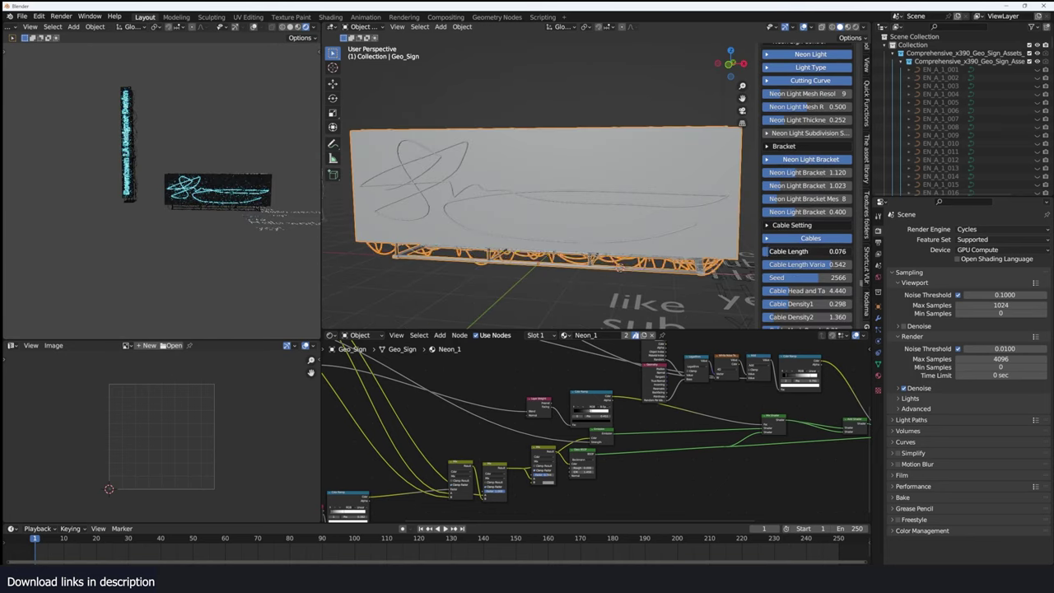
Set the curve sign's Cable Length to 0.248 and its cable Seed to 3748
left_click_drag(770, 251, 824, 261)
scroll(790, 270, "down", 1)
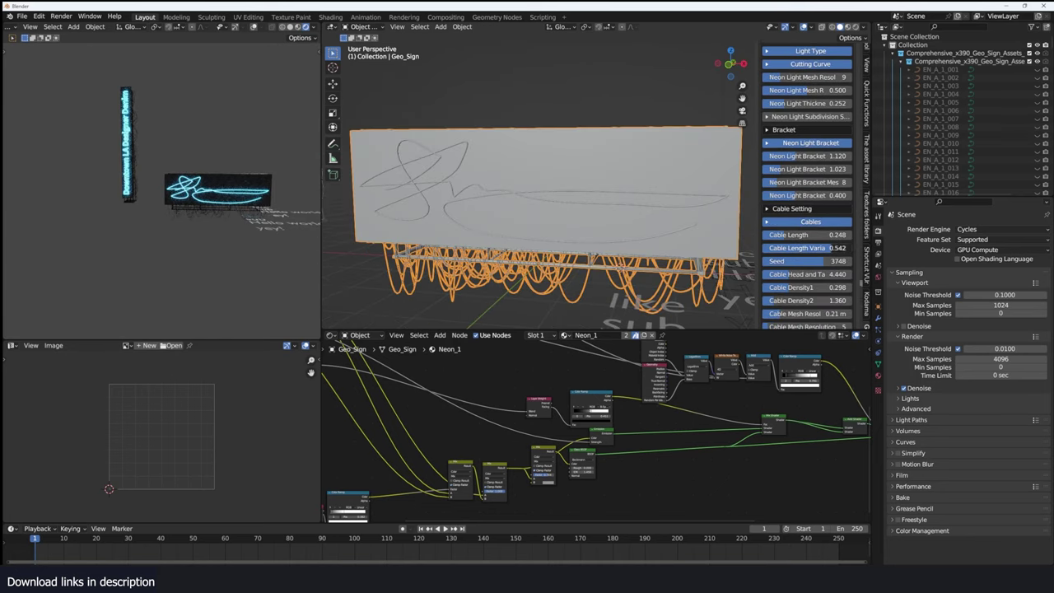
Lower the cable density of the curve sign in its Cable Setting values
scroll(788, 293, "down", 5)
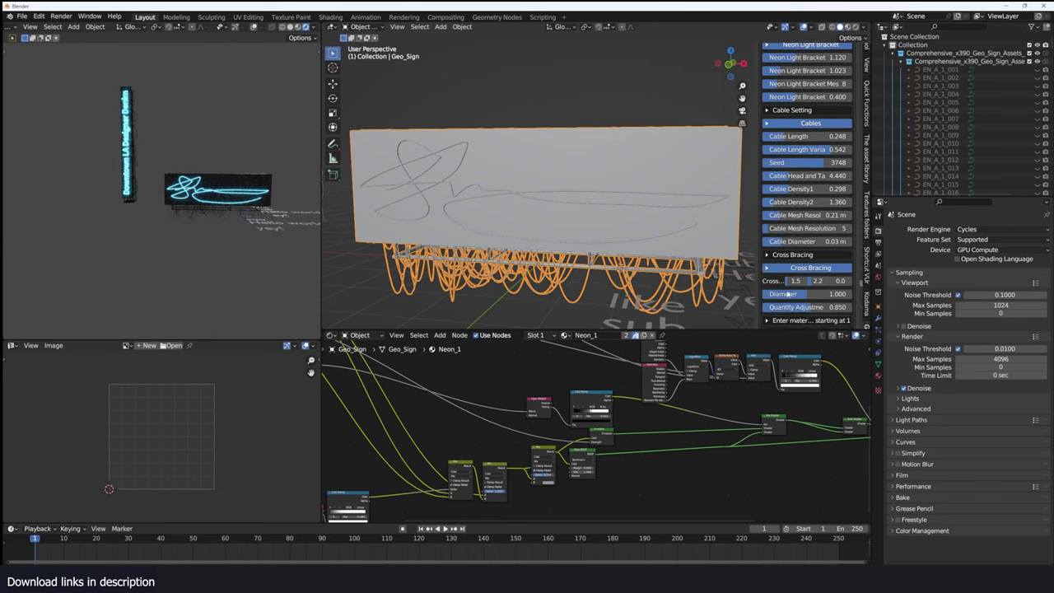
scroll(788, 294, "down", 1)
left_click_drag(816, 173, 789, 172)
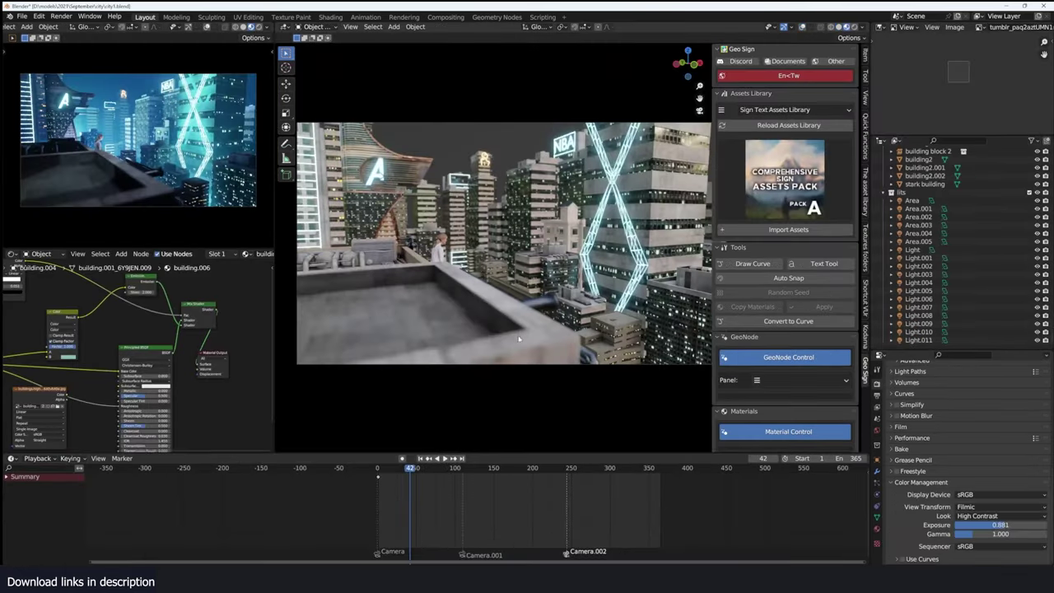
In the city scene, show the viewport overlays and import the Geo Sign asset from the Main Assets Library beside the seated figure on the roof
middle_click_drag(649, 292, 565, 279)
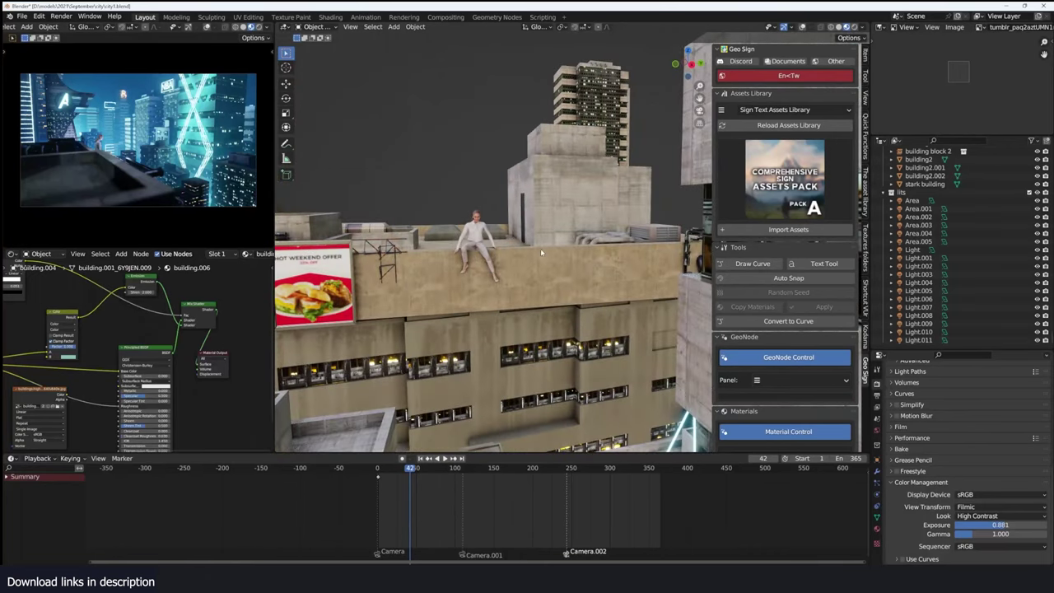
left_click(803, 27)
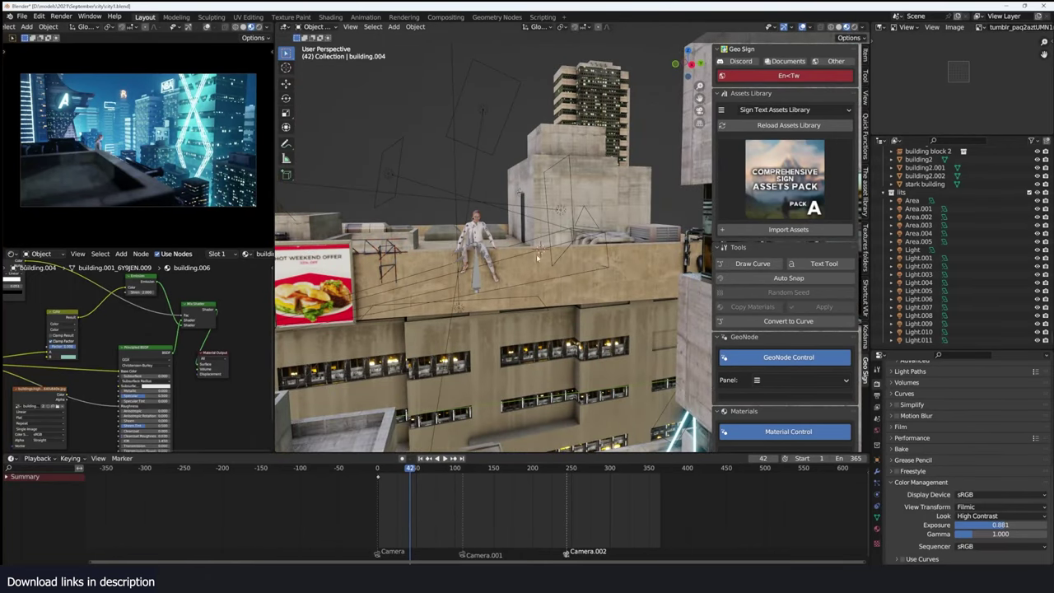
middle_click_drag(588, 256, 551, 254)
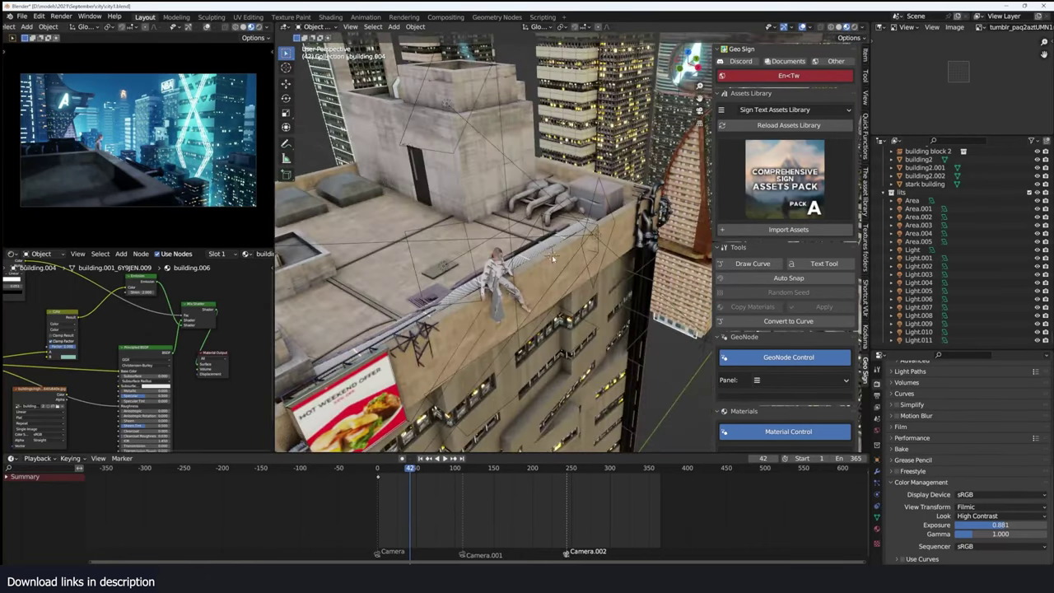
left_click(778, 111)
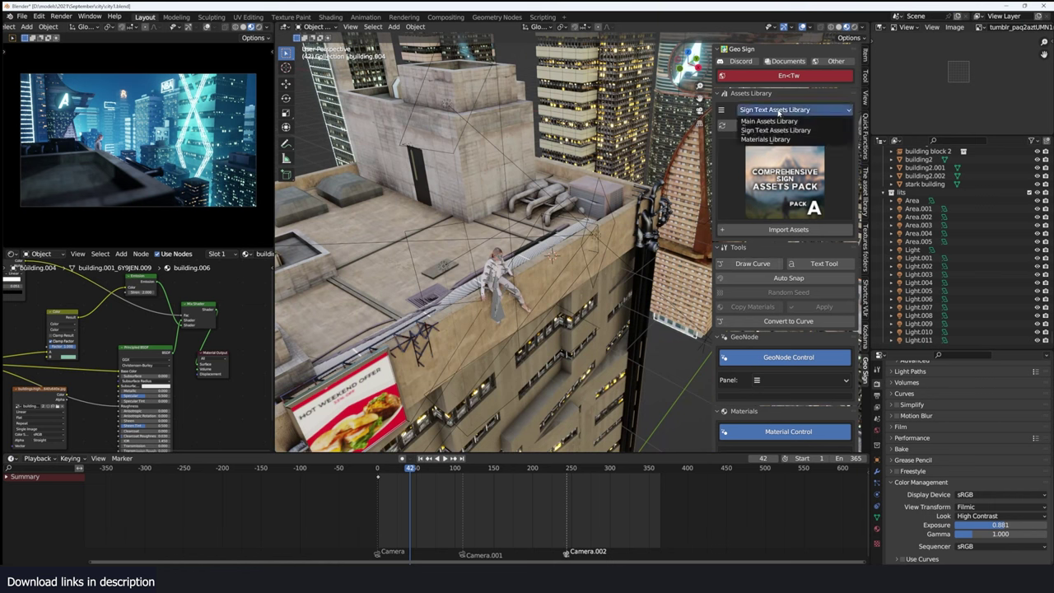
left_click(771, 121)
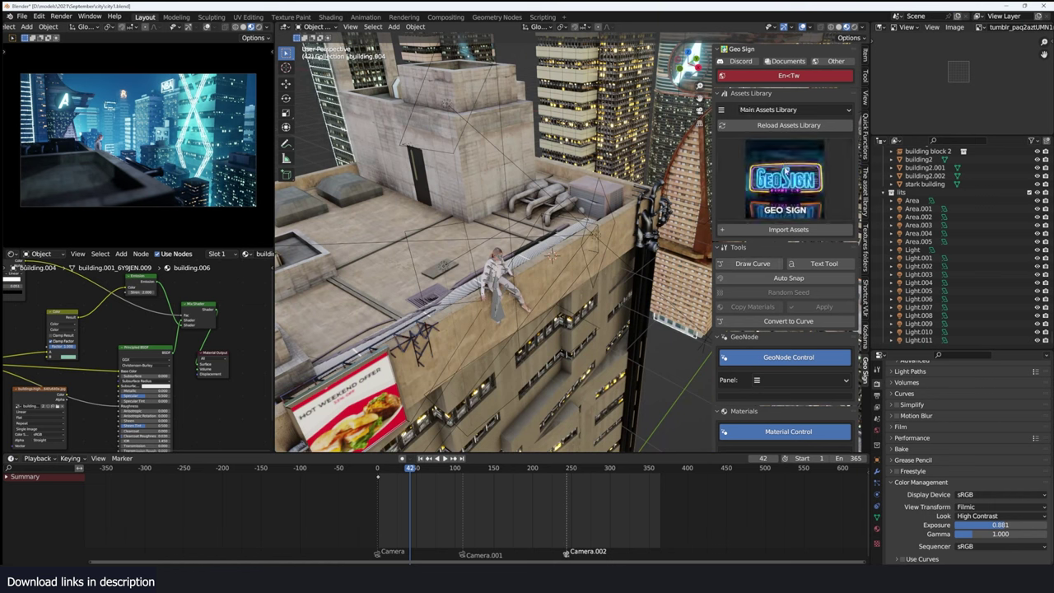
left_click(790, 231)
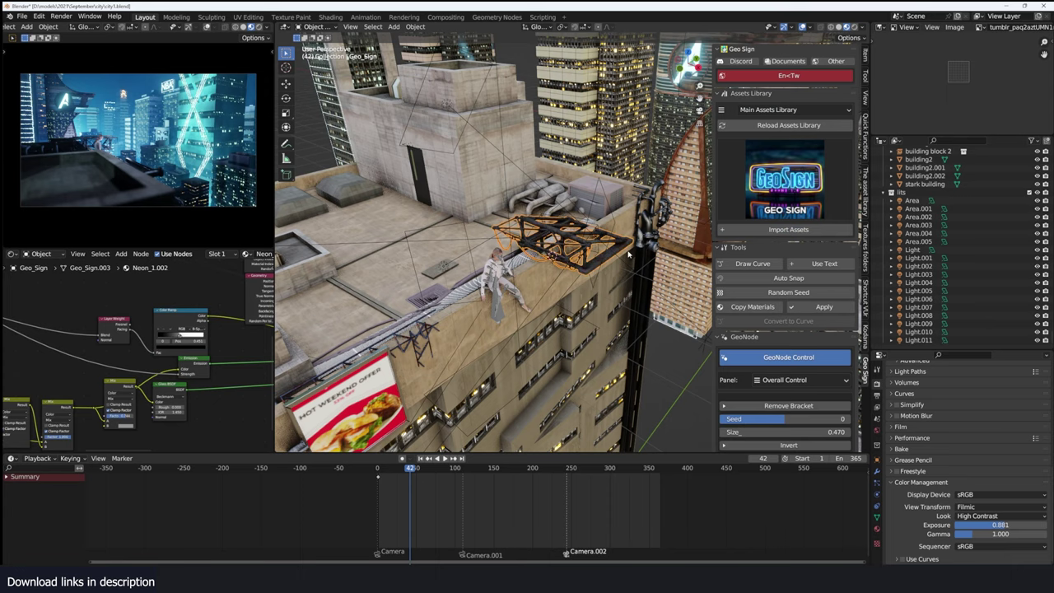
Rotate the imported rooftop sign 90° around the global Z axis
type("rz")
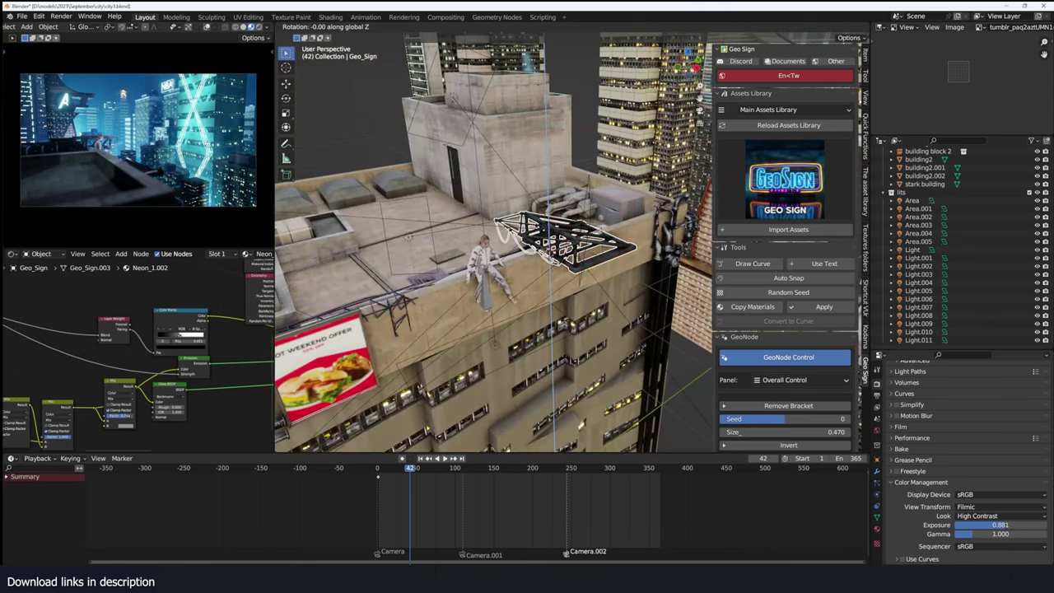
type("90")
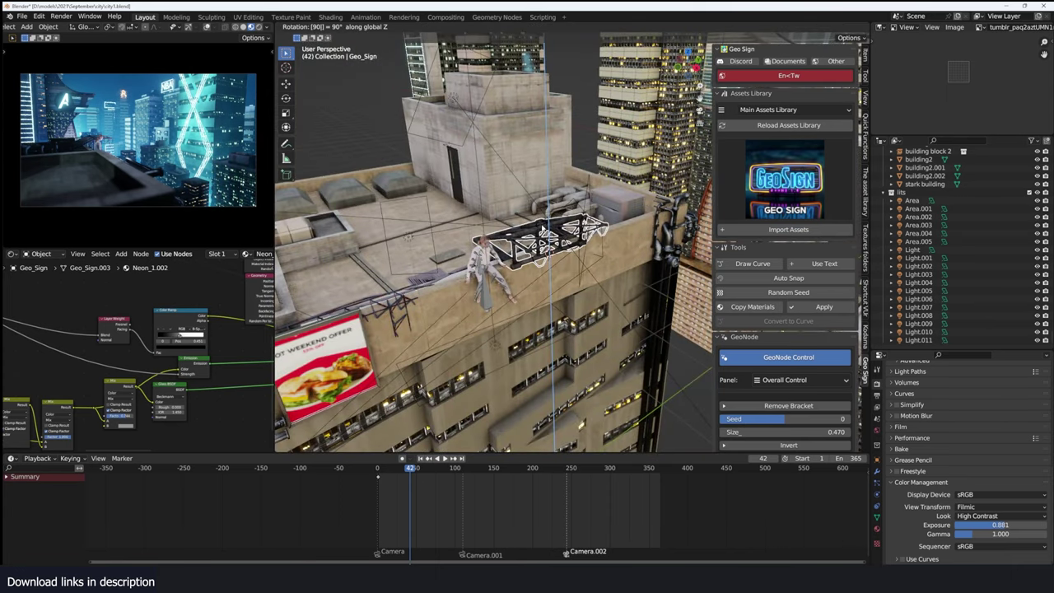
key("Return")
middle_click_drag(576, 233, 555, 218)
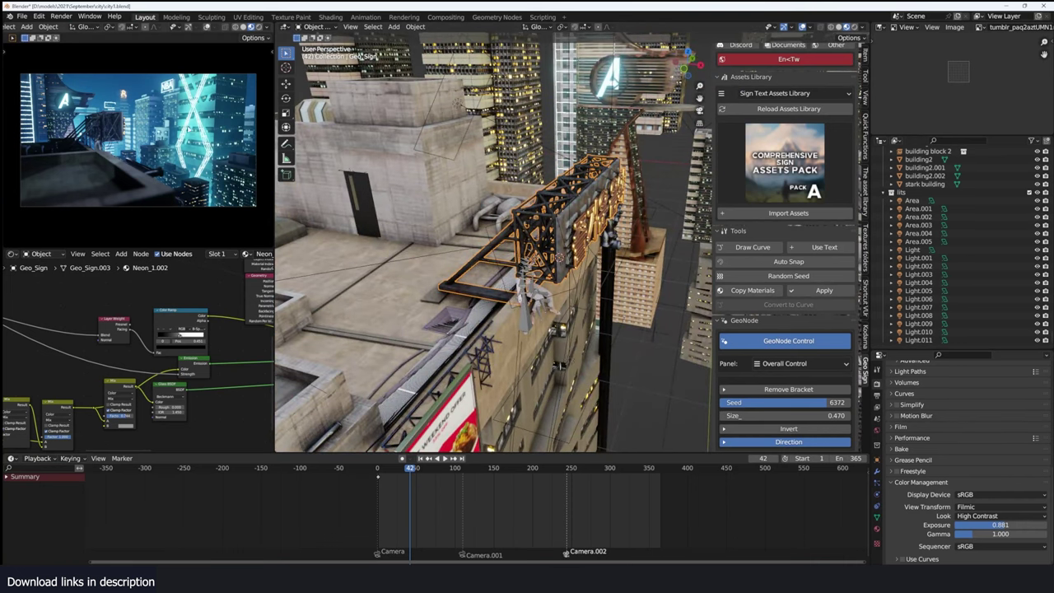
Duplicate the rooftop sign and snap the copy onto the roof of the lower tower near the glowing diamond-shaped light strips
middle_click_drag(635, 274, 446, 231)
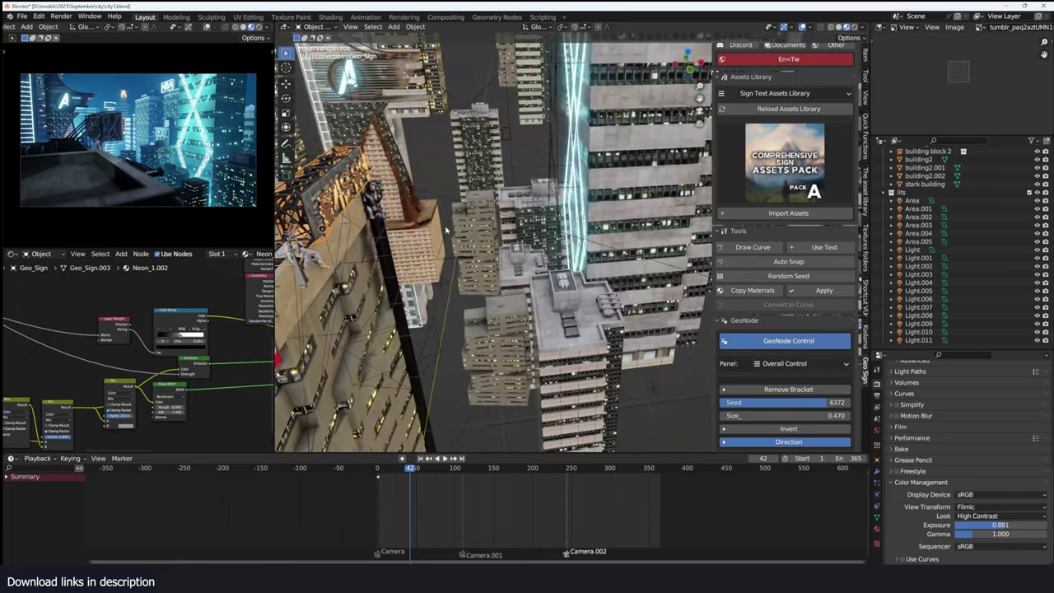
key("shift+d")
right_click(446, 231)
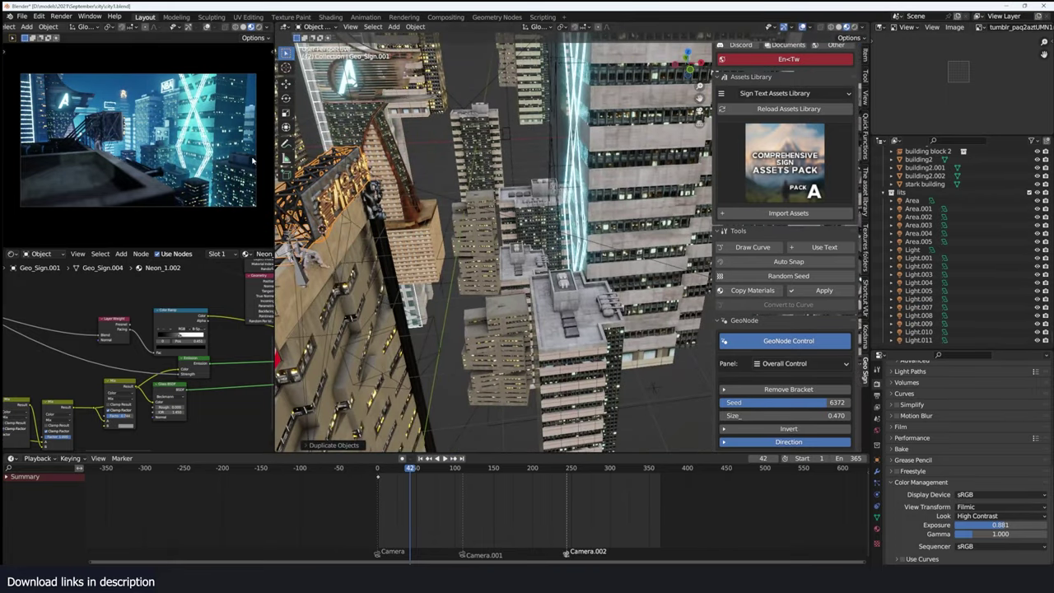
key("shift+s")
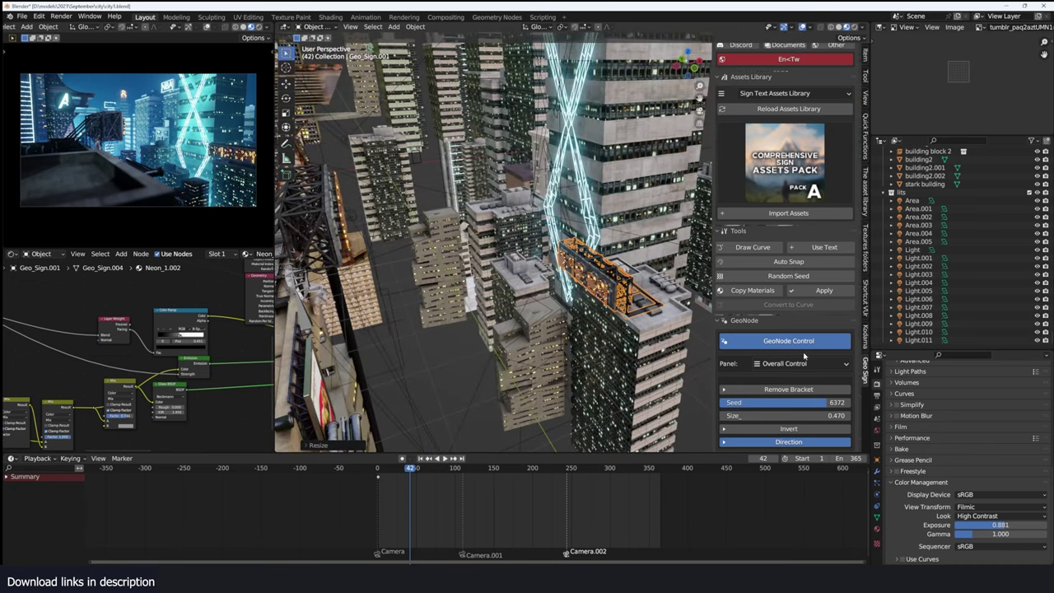
Display the duplicated sign's Material Source Settings together with its material slots and neon controls
left_click(802, 363)
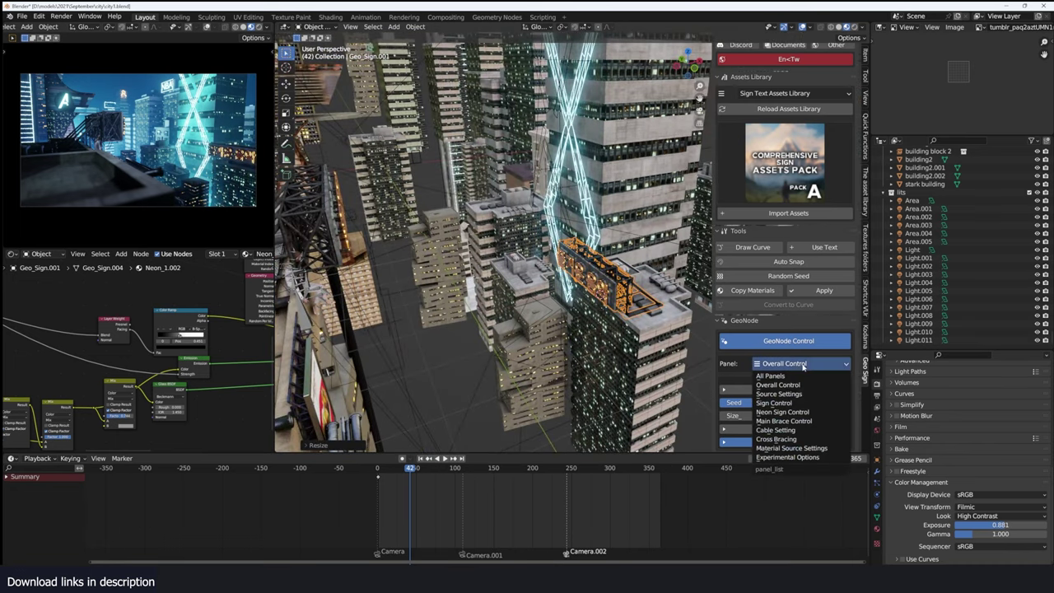
left_click(790, 448)
scroll(813, 420, "down", 5)
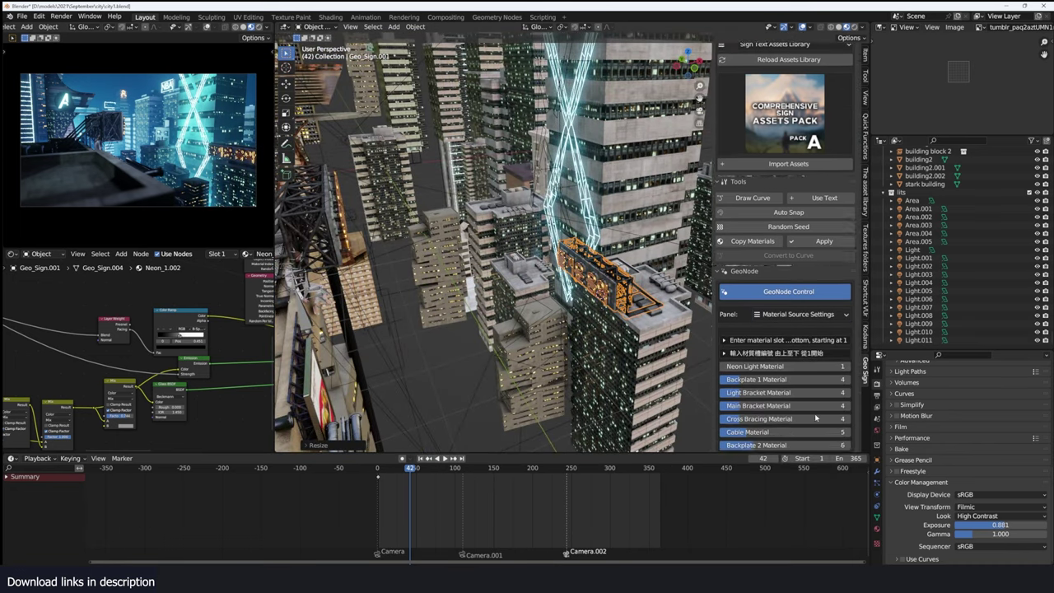
scroll(815, 417, "down", 8)
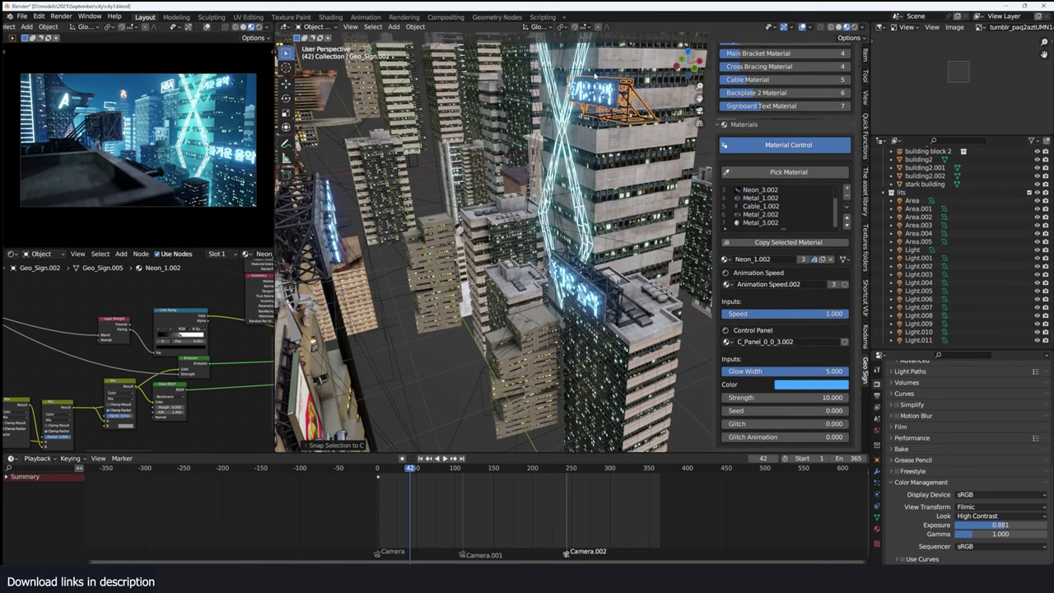
Give the sign on the tower's facade its own copy of the first neon material and set its glow color to yellow
key("KP_Decimal")
middle_click_drag(576, 164, 655, 153)
scroll(659, 206, "down", 1)
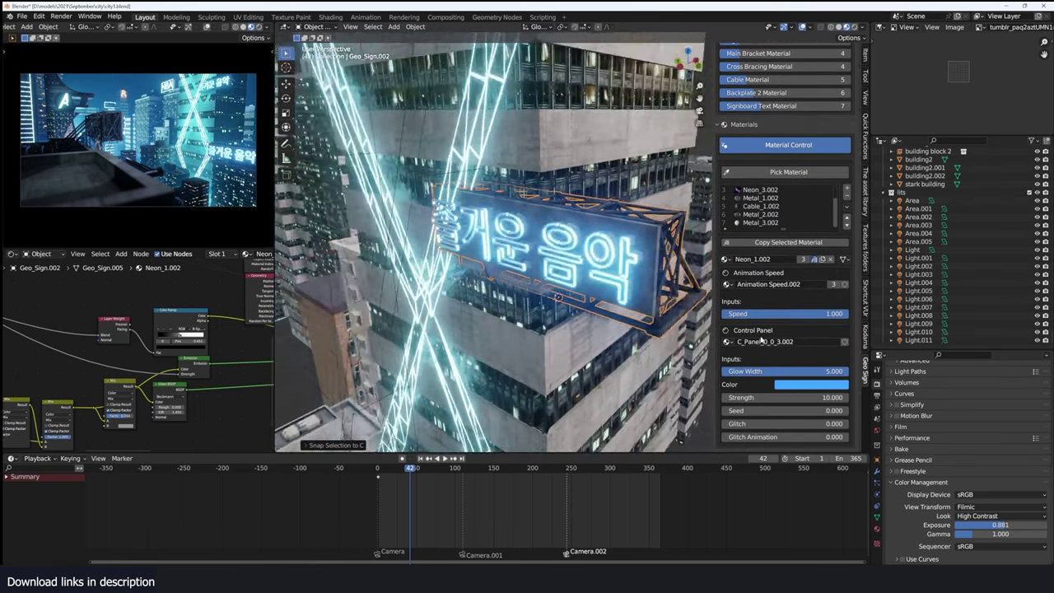
middle_click_drag(762, 340, 805, 328)
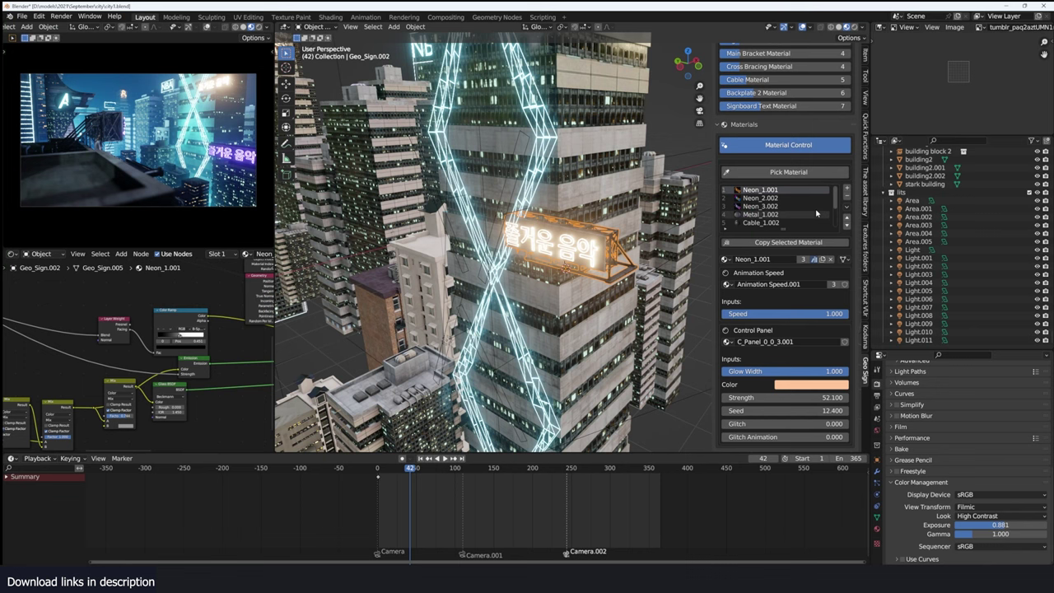
left_click(806, 262)
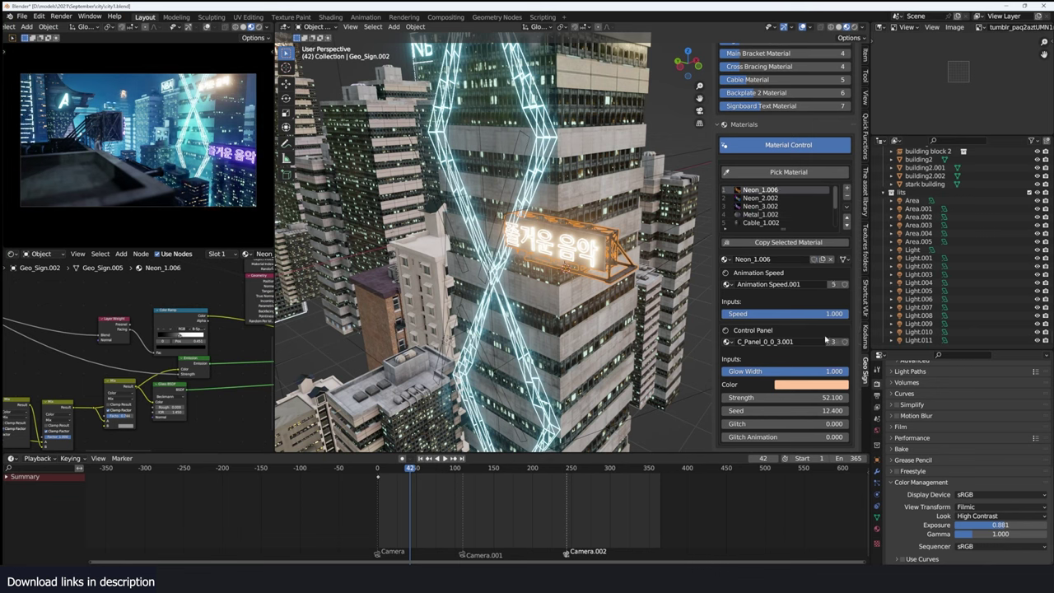
left_click(823, 388)
left_click_drag(826, 295, 784, 313)
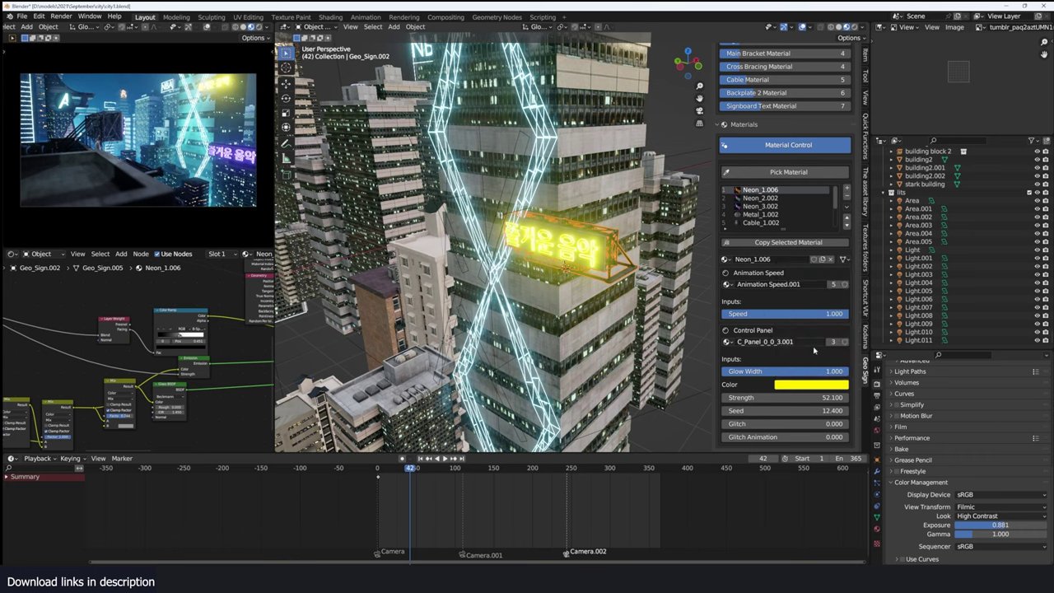
Show All Panels for the yellow sign and turn its Direction option off
scroll(813, 351, "up", 4)
left_click(796, 76)
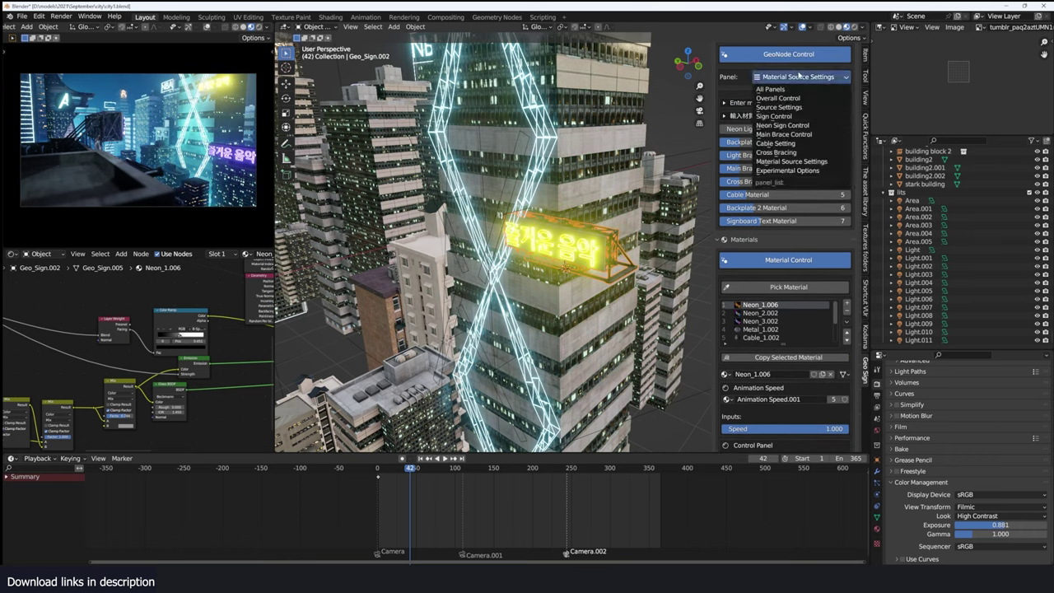
left_click(794, 88)
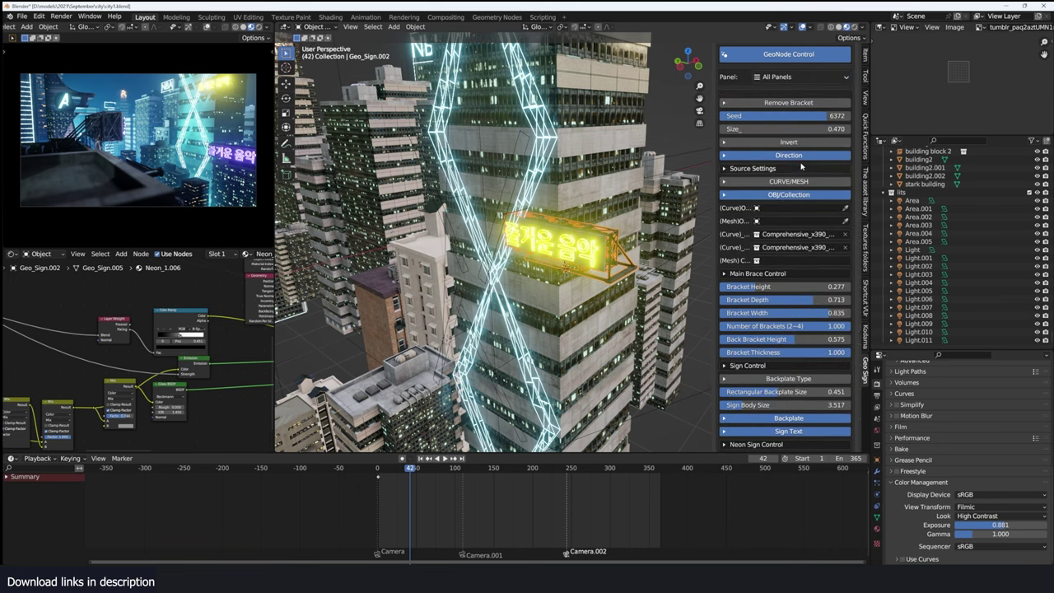
left_click(806, 155)
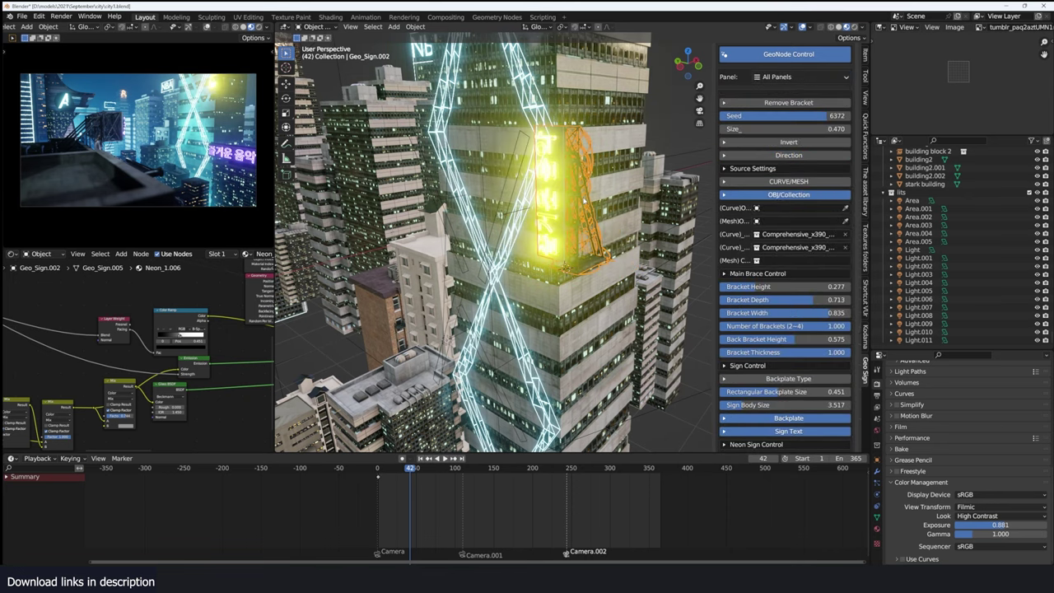
Move the yellow vertical sign down the tower's facade along the Z axis
middle_click_drag(584, 201, 579, 197)
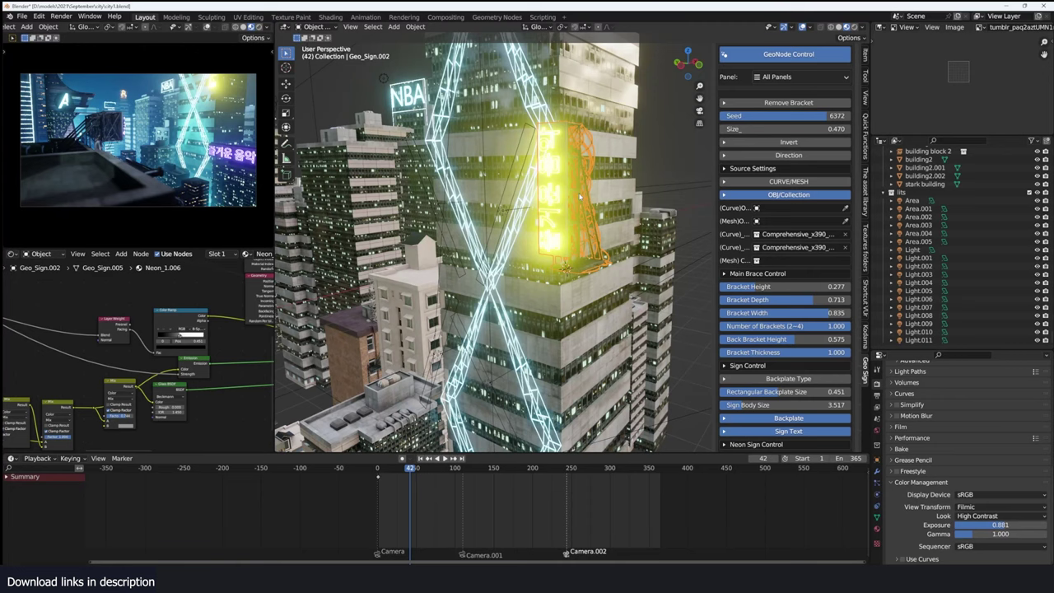
key("g")
key("z")
left_click(583, 258)
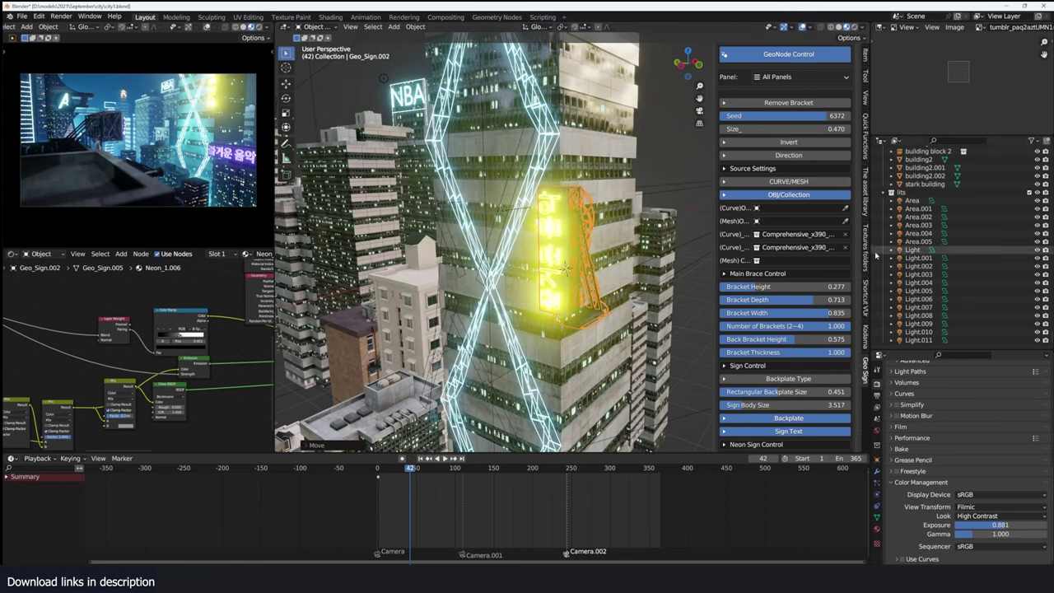
Change the yellow sign's Seed to vary its text
scroll(810, 220, "up", 2)
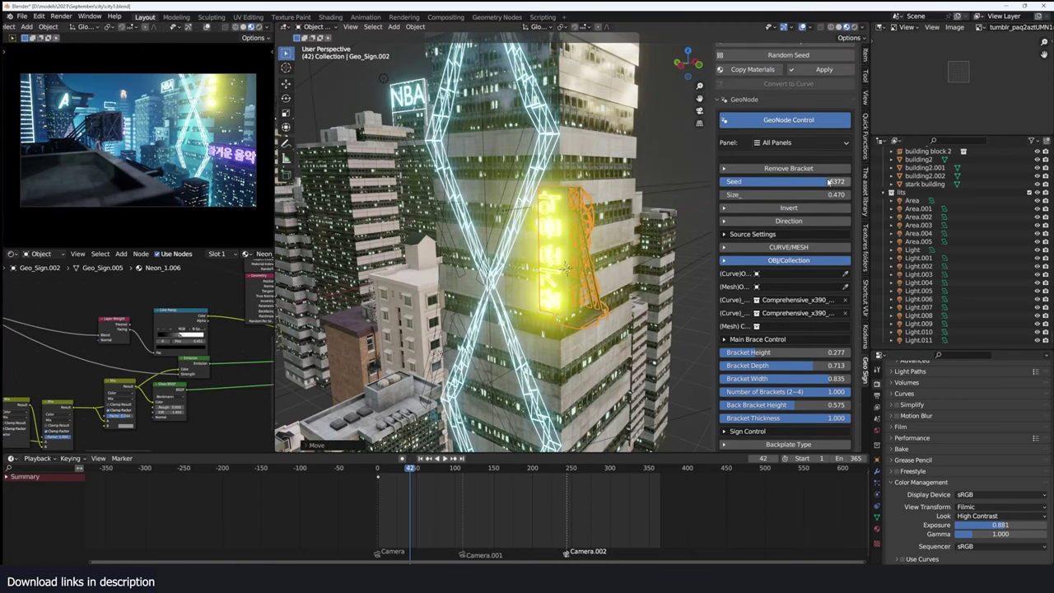
left_click_drag(810, 181, 815, 181)
scroll(535, 254, "down", 1)
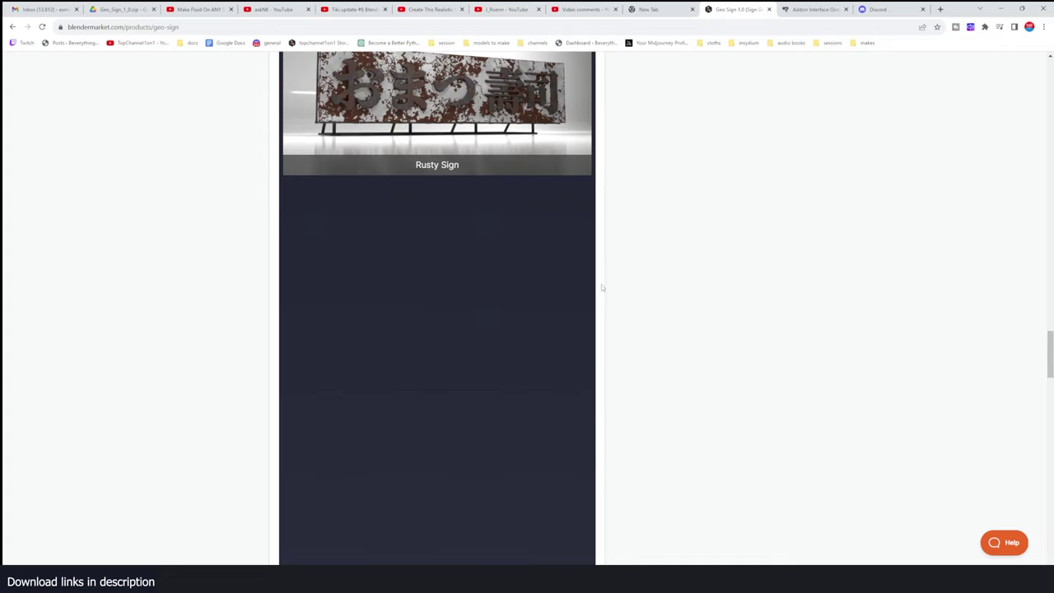
Look through the sign style examples and feature sections on the Geo Sign product page in the browser, ending near its start
scroll(602, 288, "up", 17)
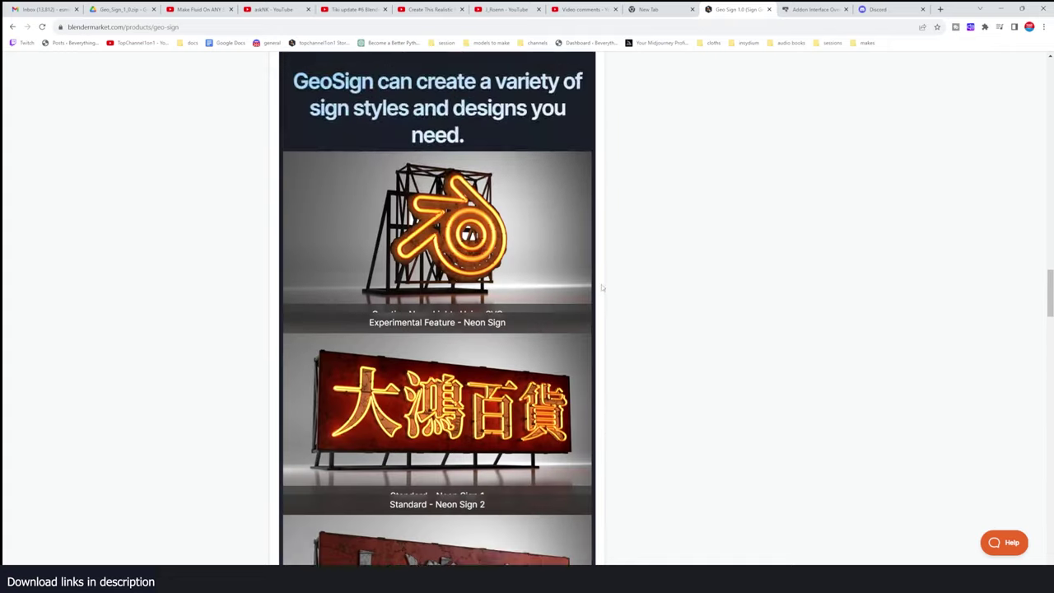
scroll(602, 287, "down", 11)
scroll(447, 318, "up", 1)
scroll(445, 317, "up", 10)
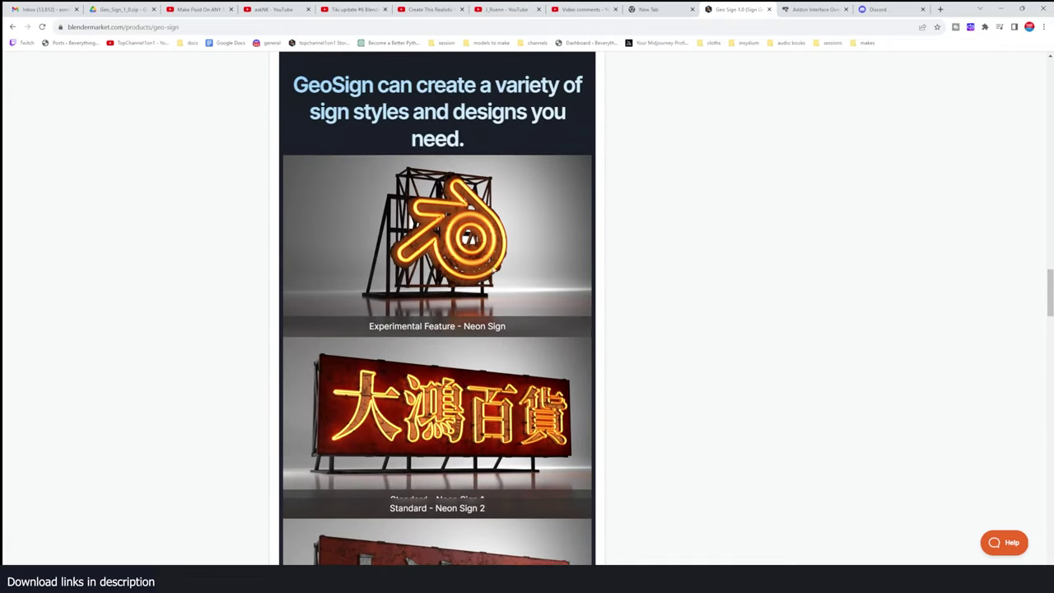
scroll(480, 278, "up", 5)
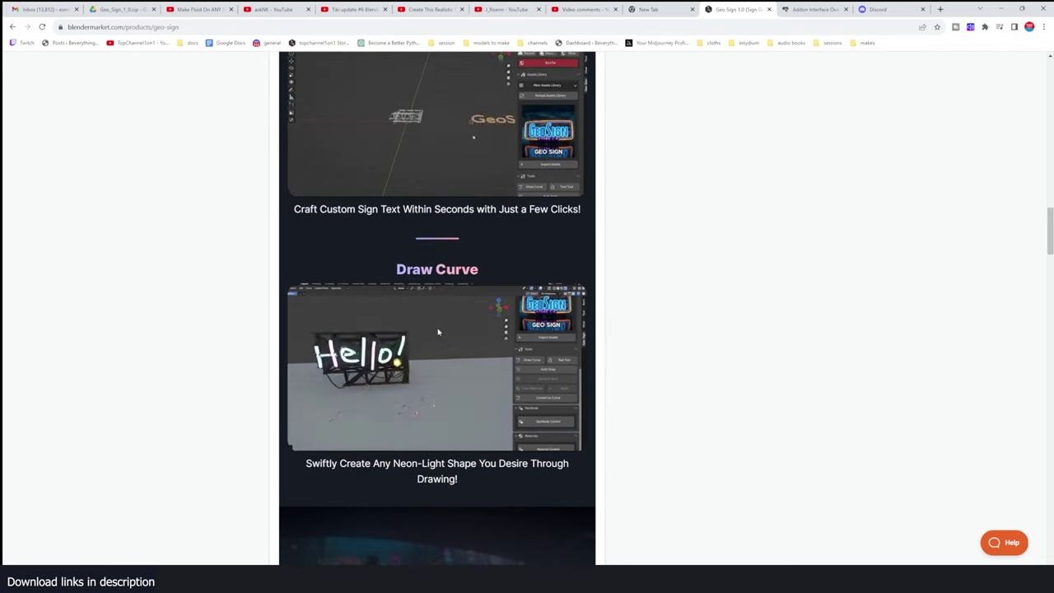
scroll(415, 328, "up", 10)
Switch to the Blender city project and return to the Geo Sign product page in the browser
left_click(368, 581)
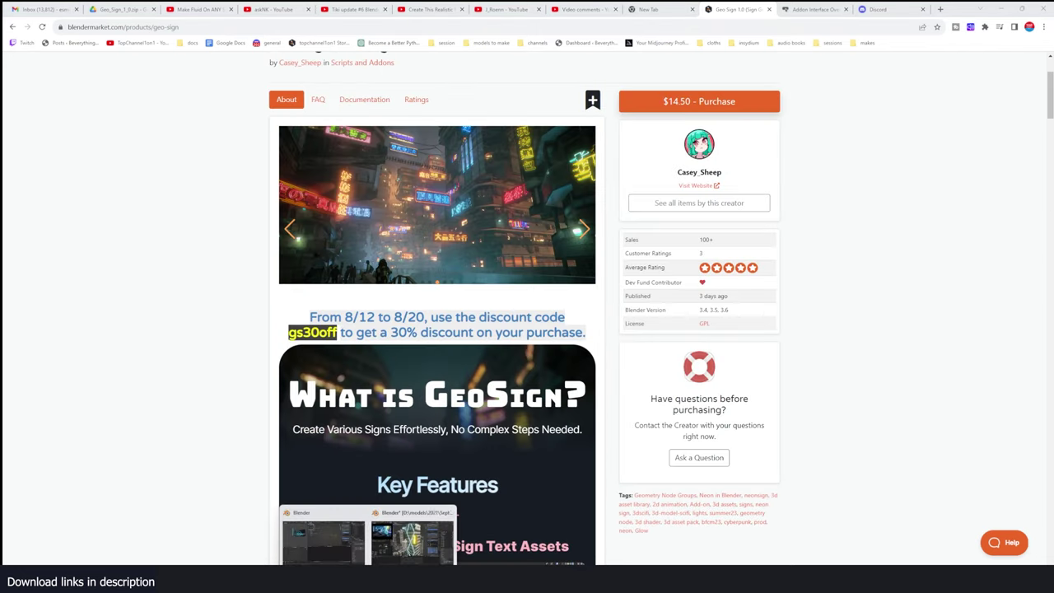
left_click(410, 540)
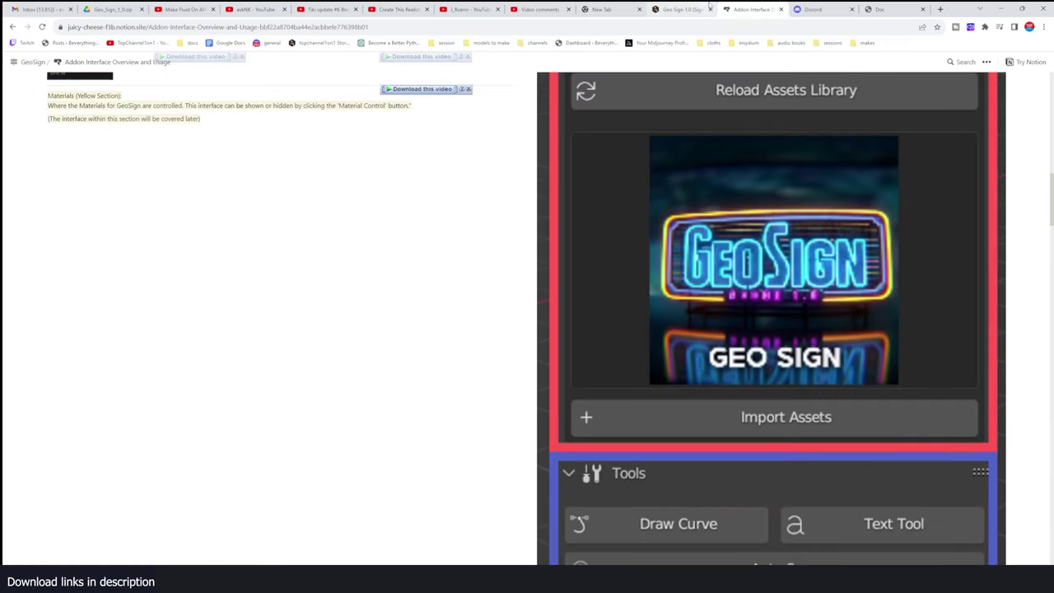
left_click(677, 8)
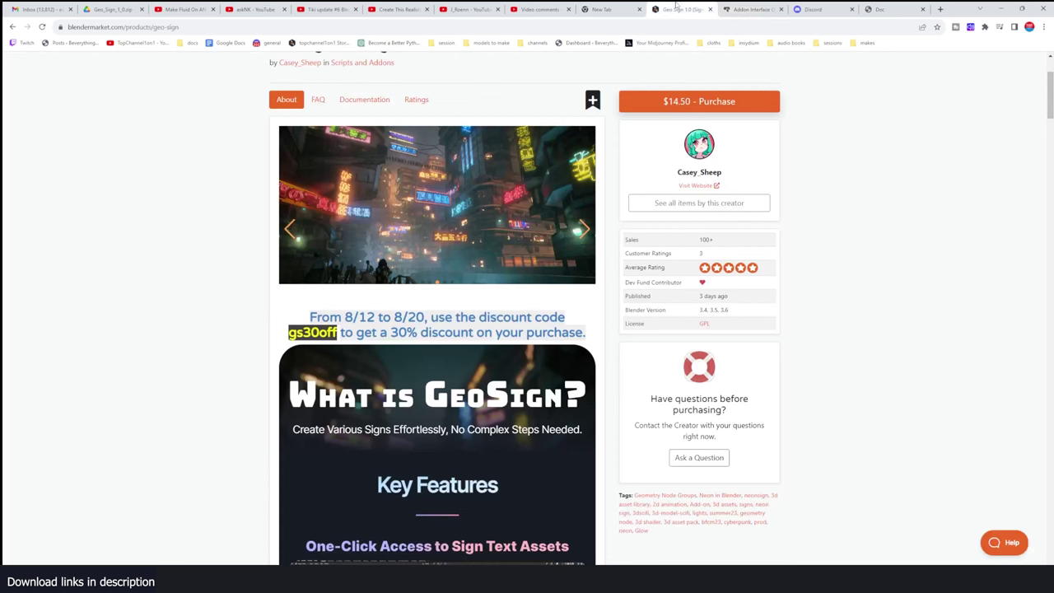